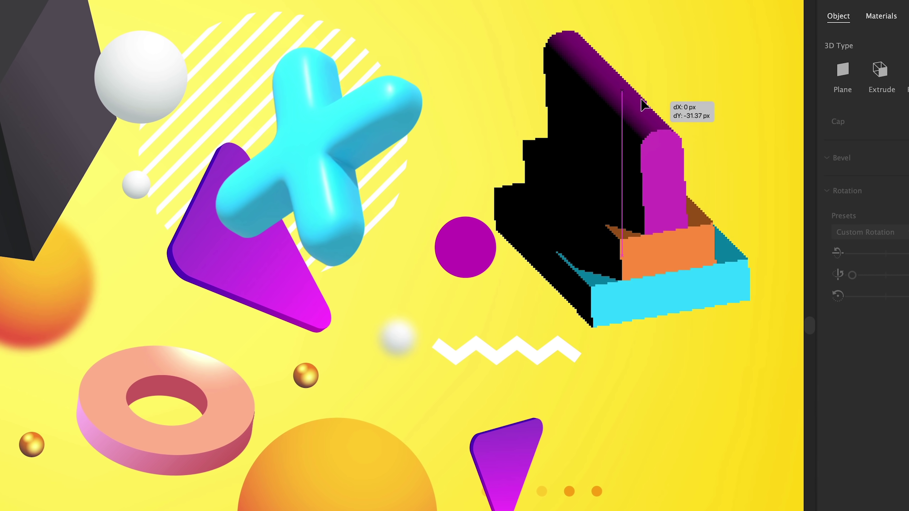
Drag two path points of the shape, then browse the Effect menu without applying anything
left_click_drag(643, 105, 644, 98)
left_click_drag(542, 240, 705, 236)
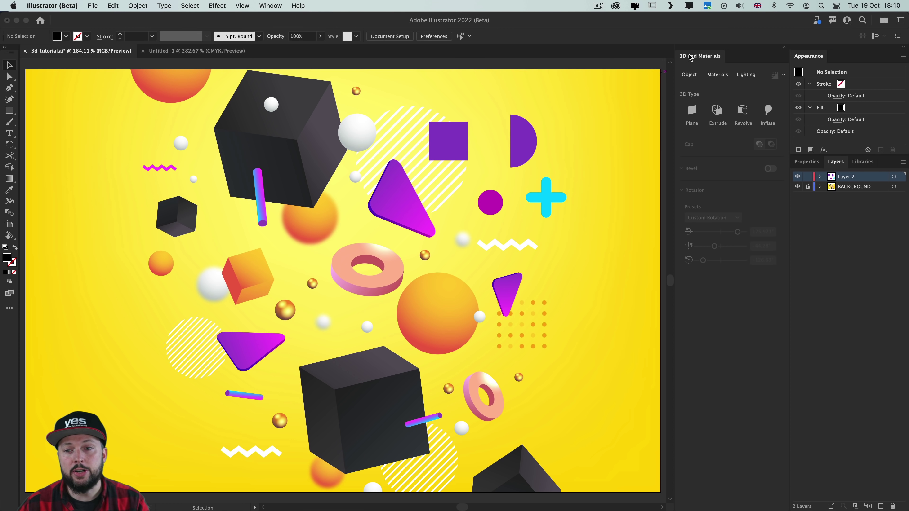
left_click(271, 5)
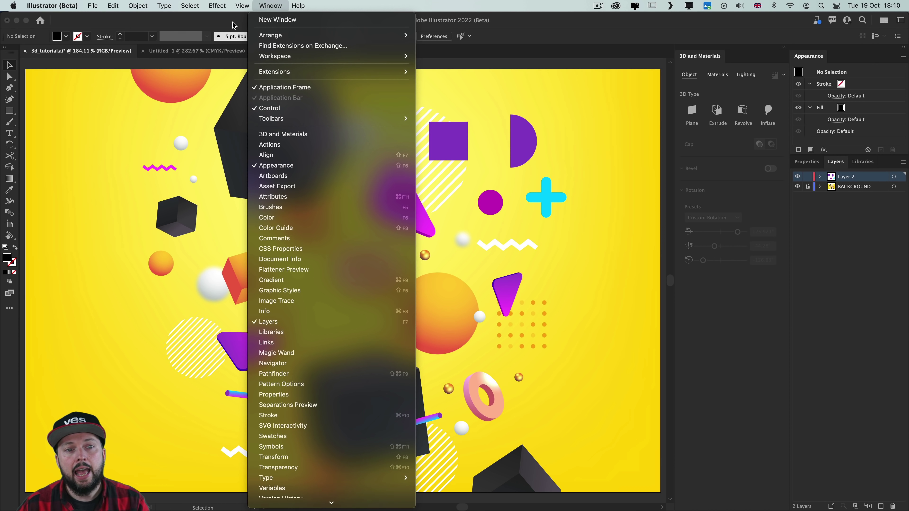
left_click(216, 5)
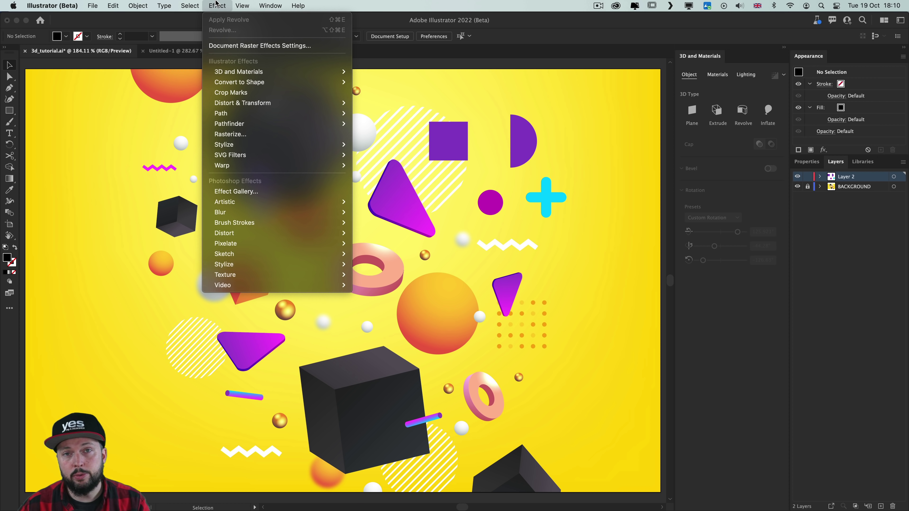
mouse_move(228, 73)
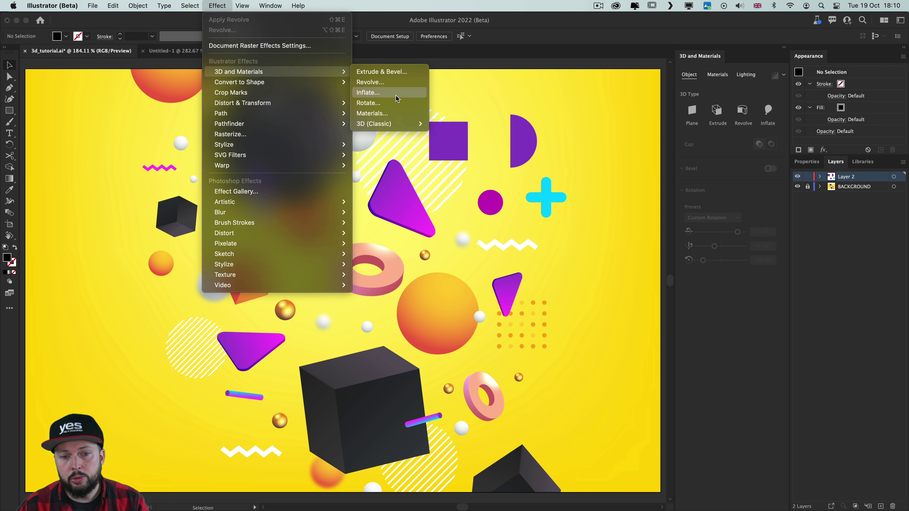
mouse_move(391, 123)
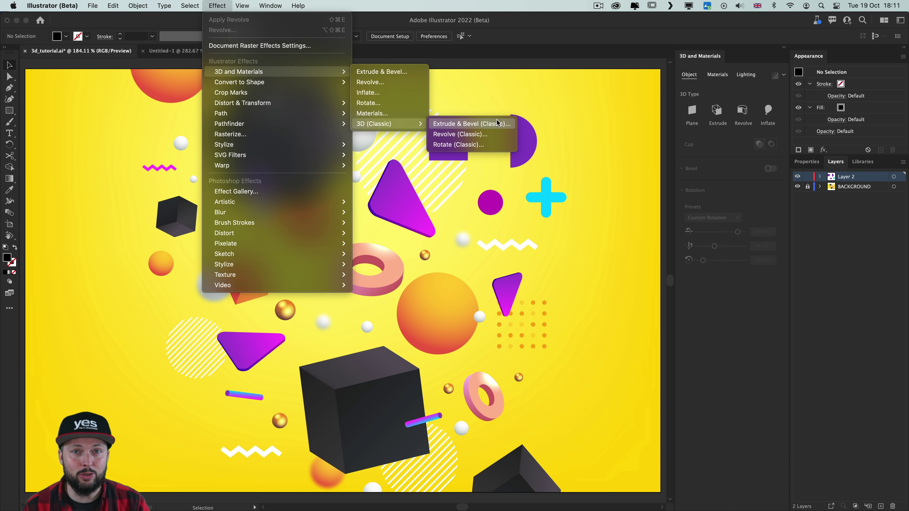
left_click(553, 127)
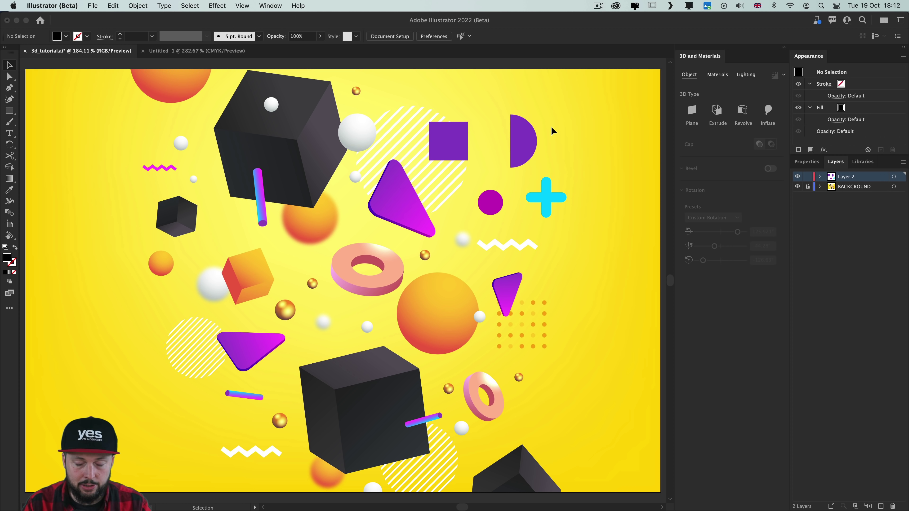
Check the Performance preferences and close the Preferences dialog
left_click(64, 6)
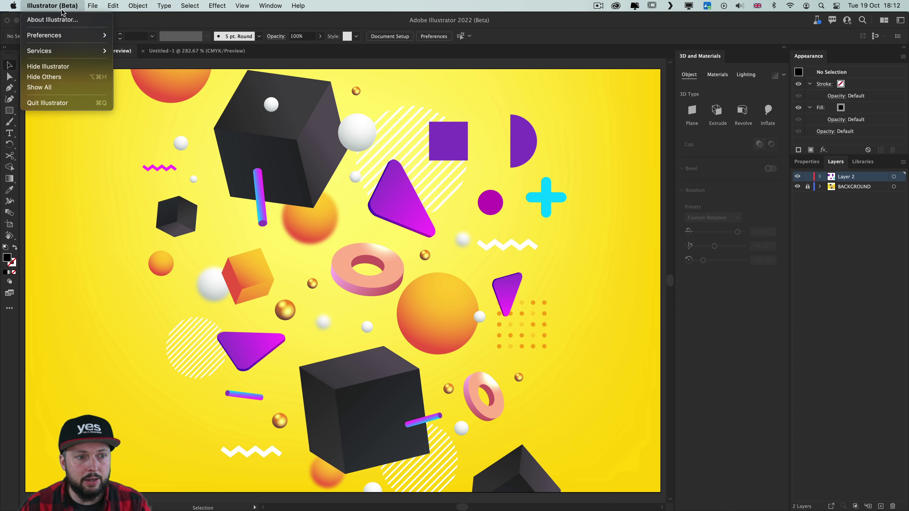
mouse_move(67, 36)
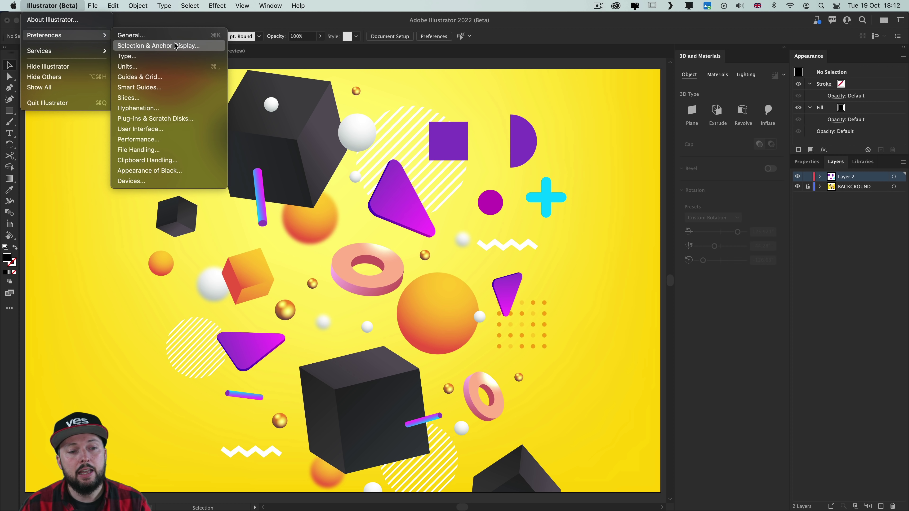
left_click(160, 140)
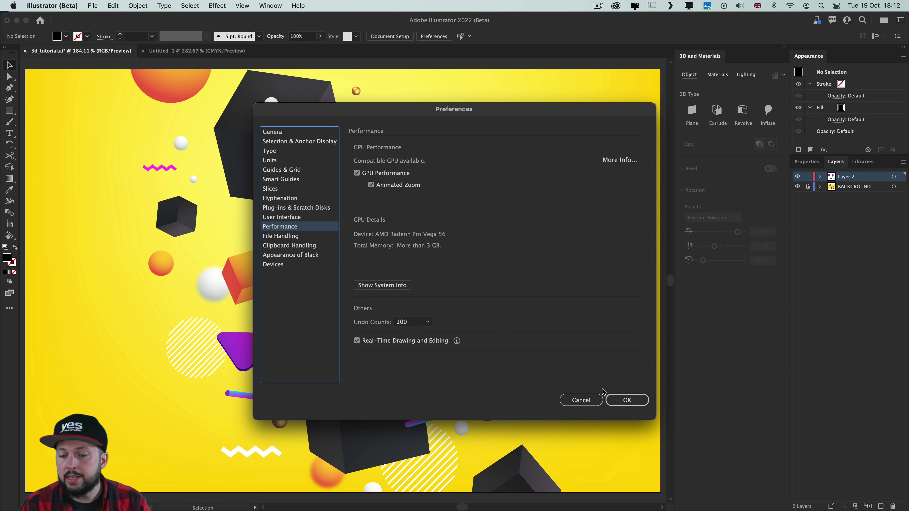
left_click(626, 400)
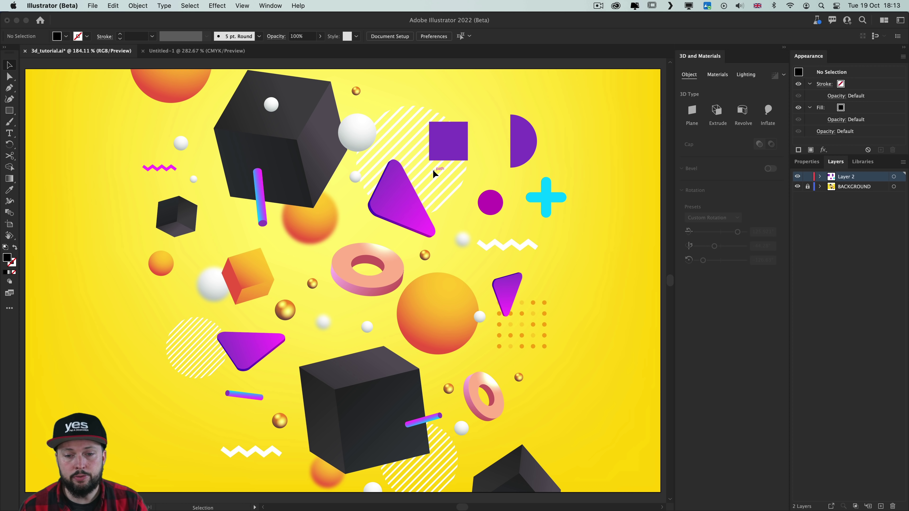
Extrude the purple square 50 pt and scale it to about 240 × 230 px near the centre
left_click(450, 157)
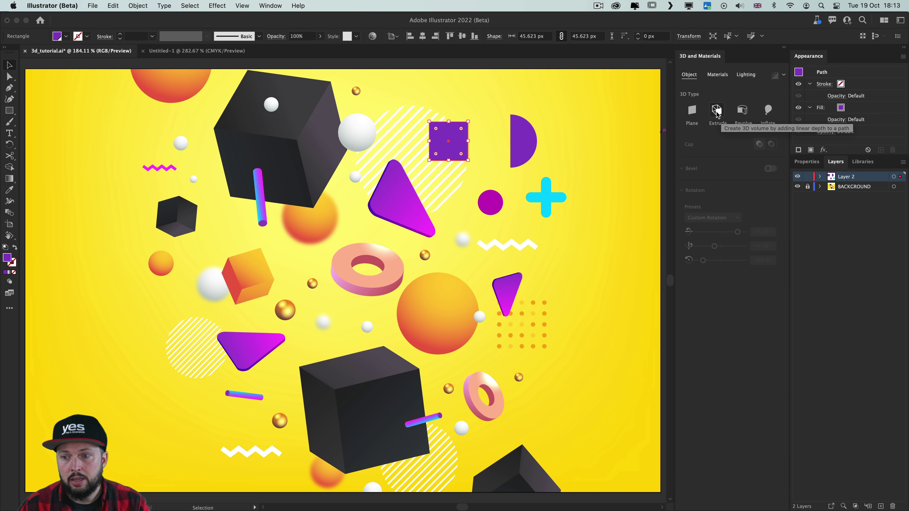
left_click(716, 111)
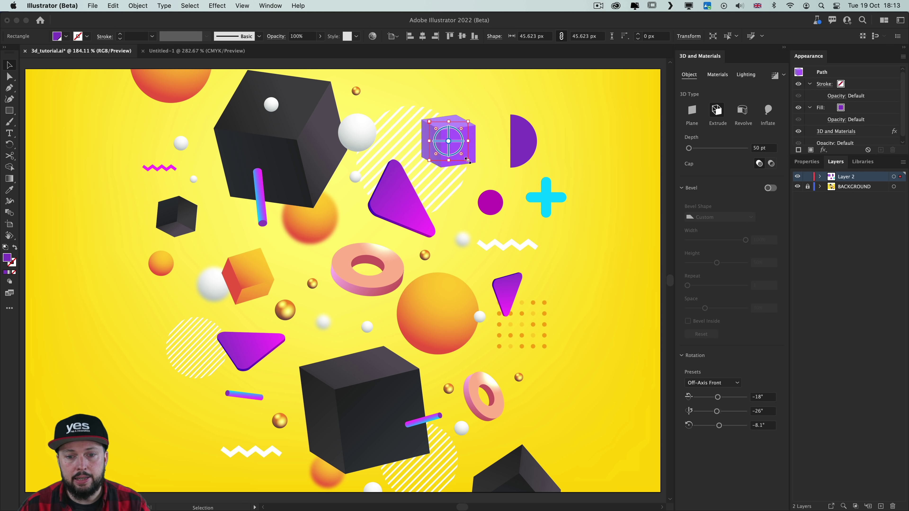
left_click_drag(466, 160, 578, 269)
left_click_drag(529, 218, 345, 269)
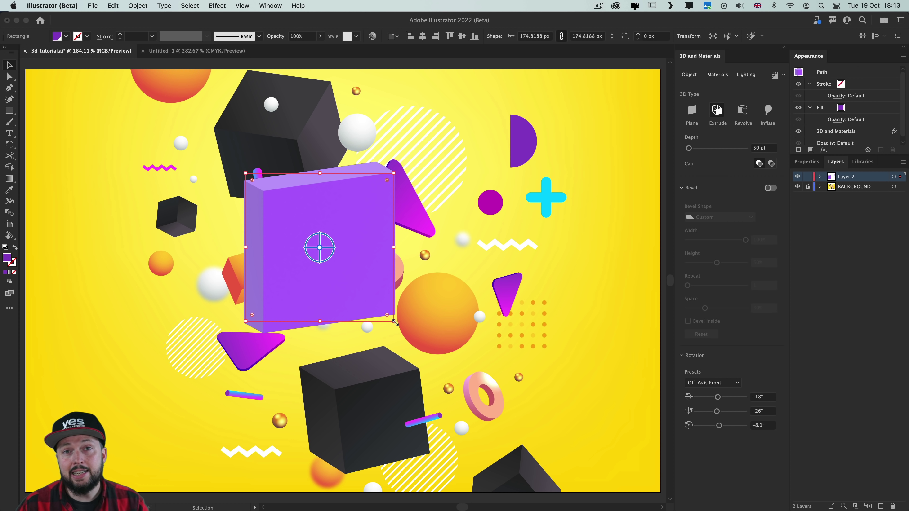
left_click_drag(395, 322, 382, 290)
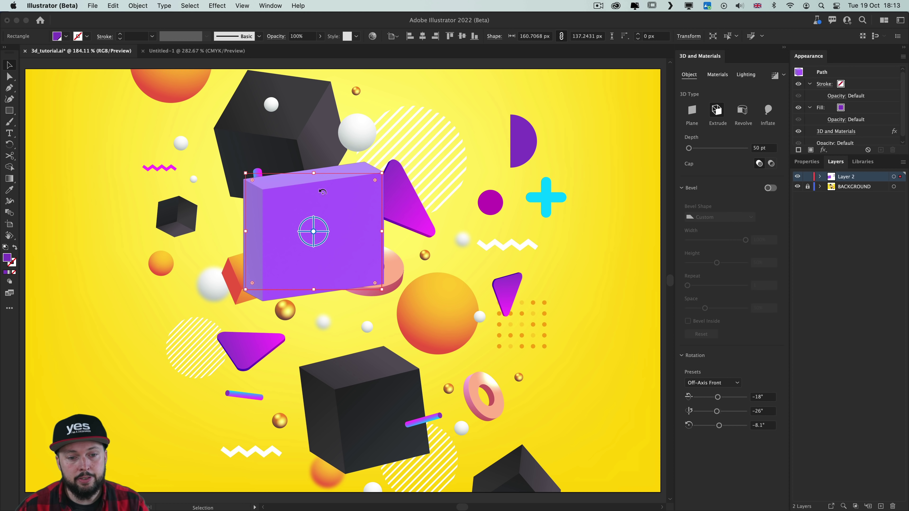
left_click_drag(322, 179, 358, 203)
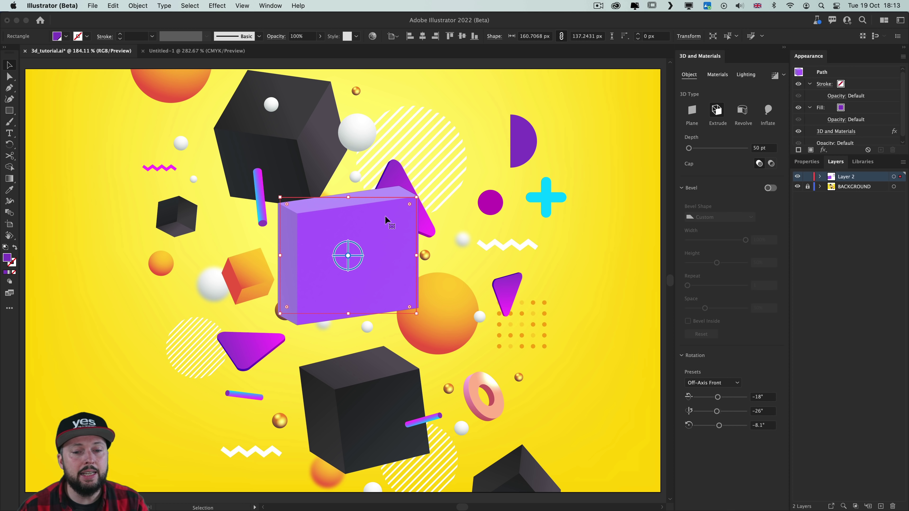
left_click_drag(416, 197, 484, 118)
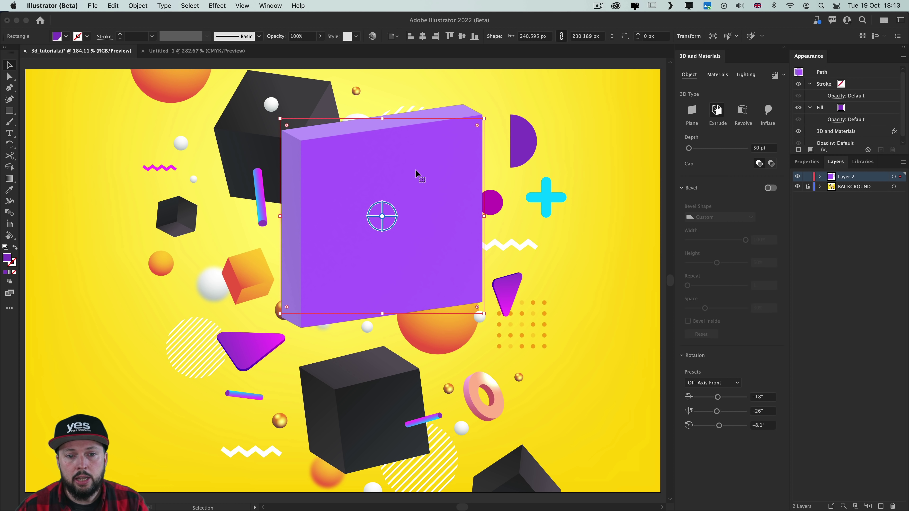
left_click_drag(415, 170, 406, 179)
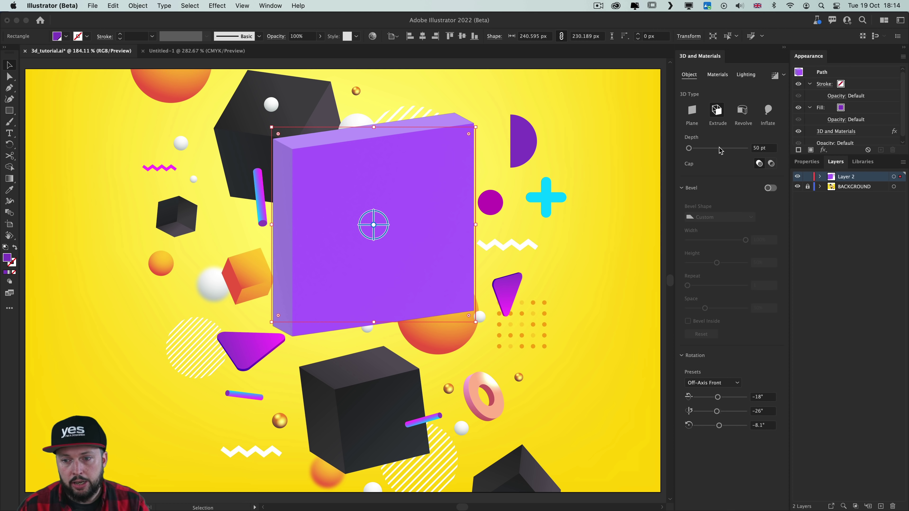
Shrink the box to about 182 × 174 px, set depth to 231 pt, and round corners to ~37 px
left_click_drag(687, 148, 696, 148)
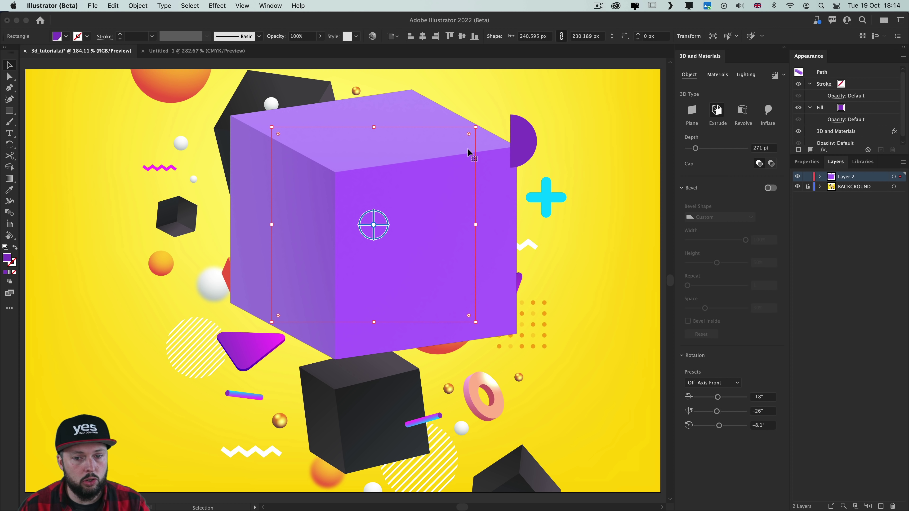
left_click_drag(475, 128, 426, 162)
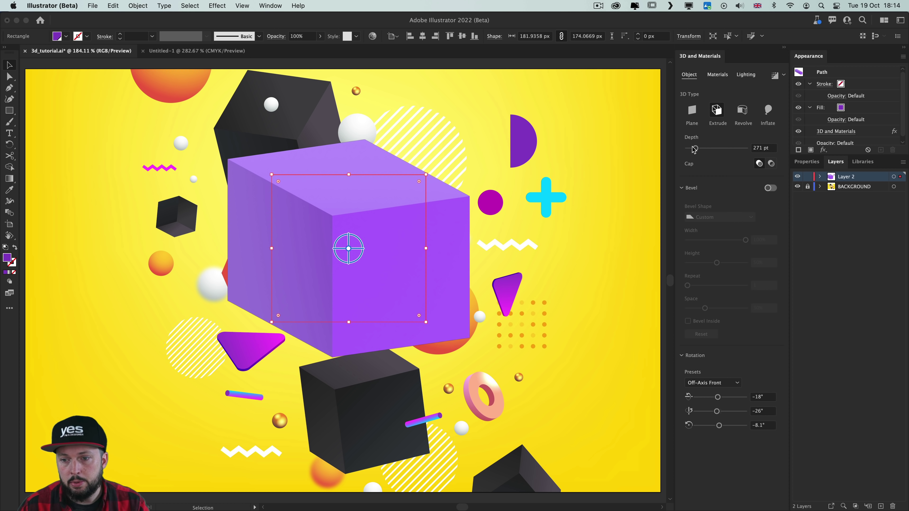
left_click_drag(695, 148, 693, 148)
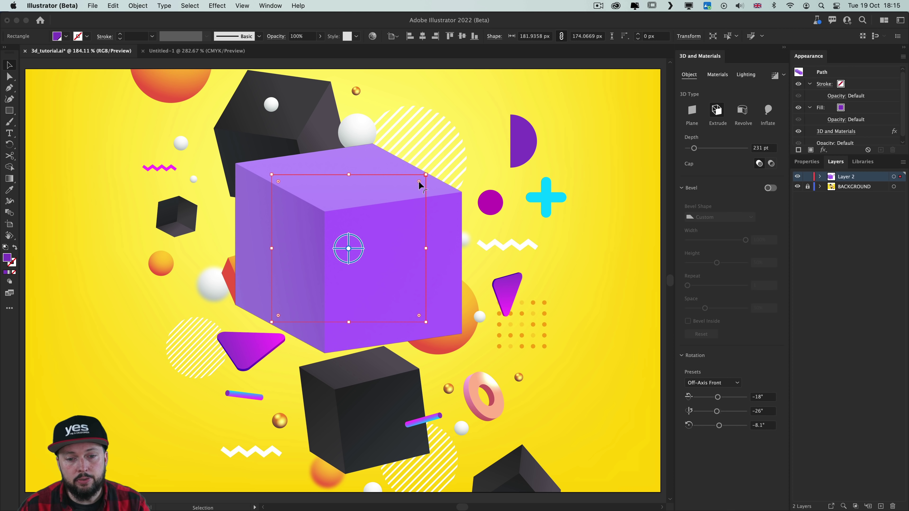
left_click_drag(418, 181, 388, 201)
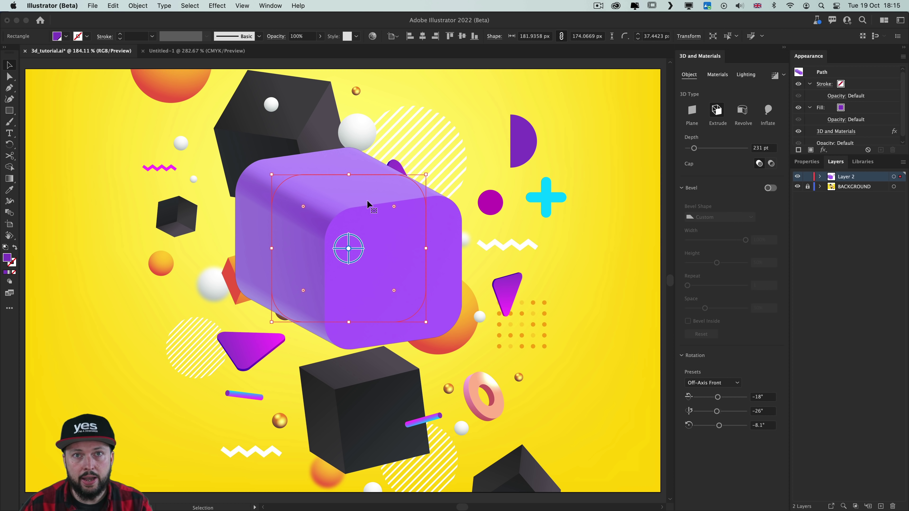
Add a Round bevel at 22% width and 62% height, then spin the block in the picture plane
left_click(770, 188)
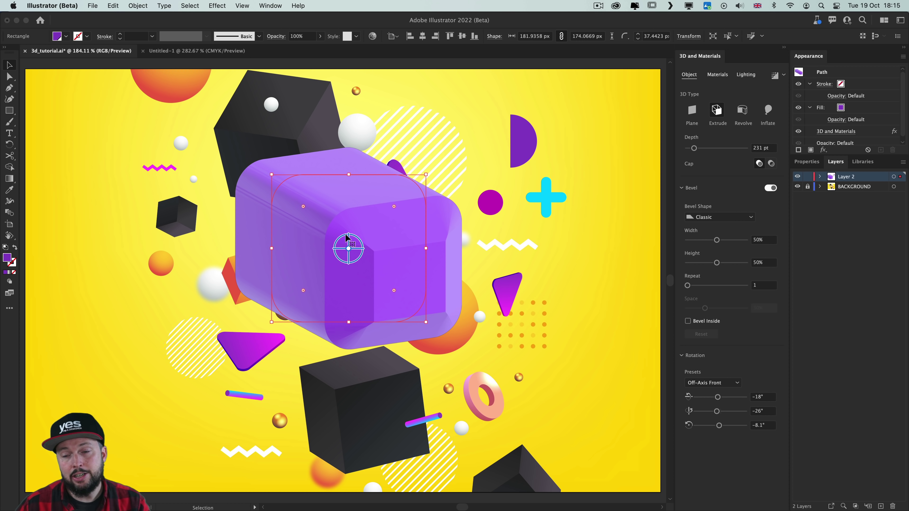
left_click_drag(715, 240, 720, 264)
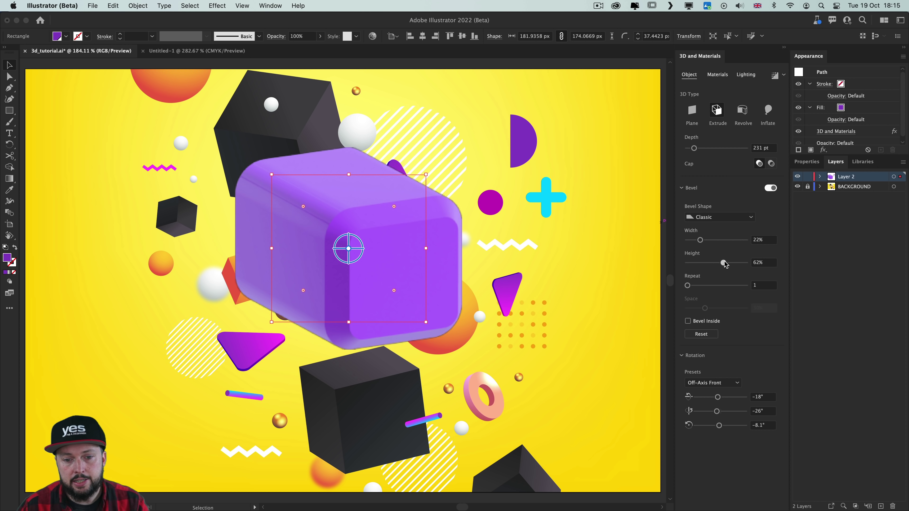
left_click(709, 218)
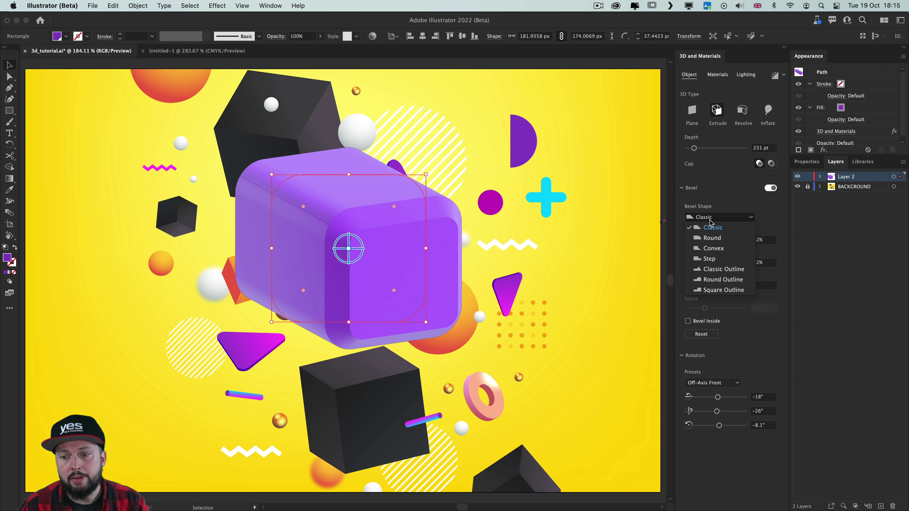
left_click(709, 239)
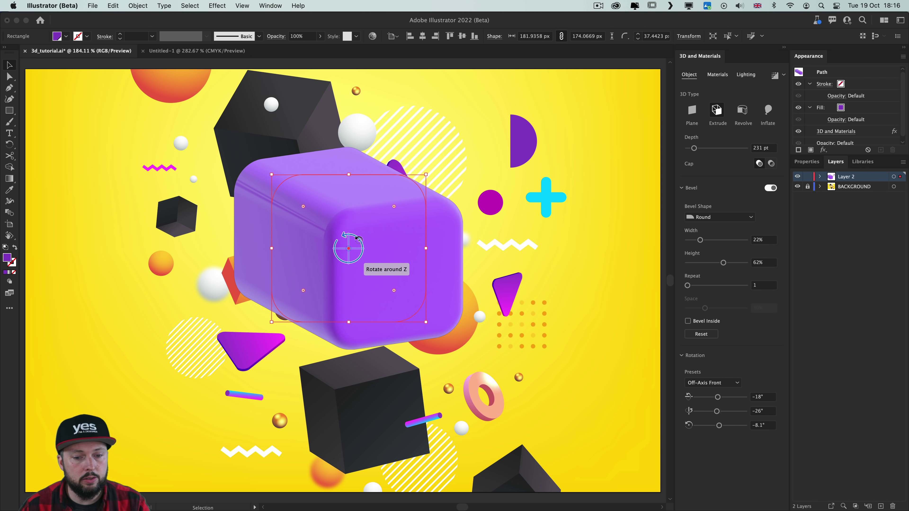
left_click_drag(359, 239, 315, 257)
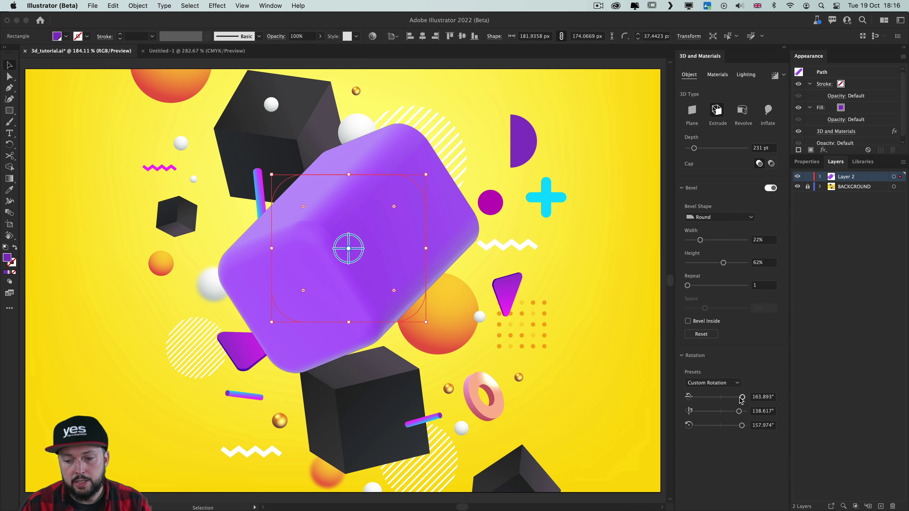
Rotate the block and set the bevel to repeat 5 times at 69% spacing, cut inside
left_click_drag(742, 397, 742, 398)
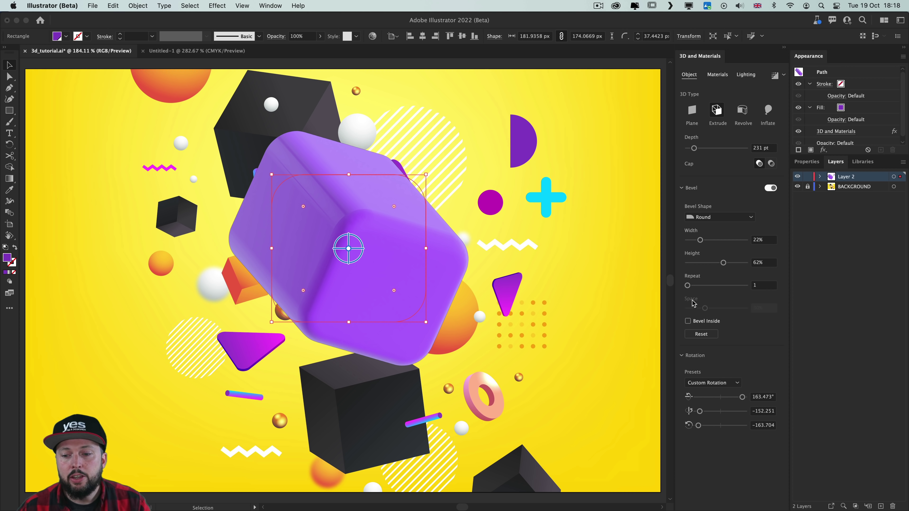
left_click_drag(687, 286, 713, 286)
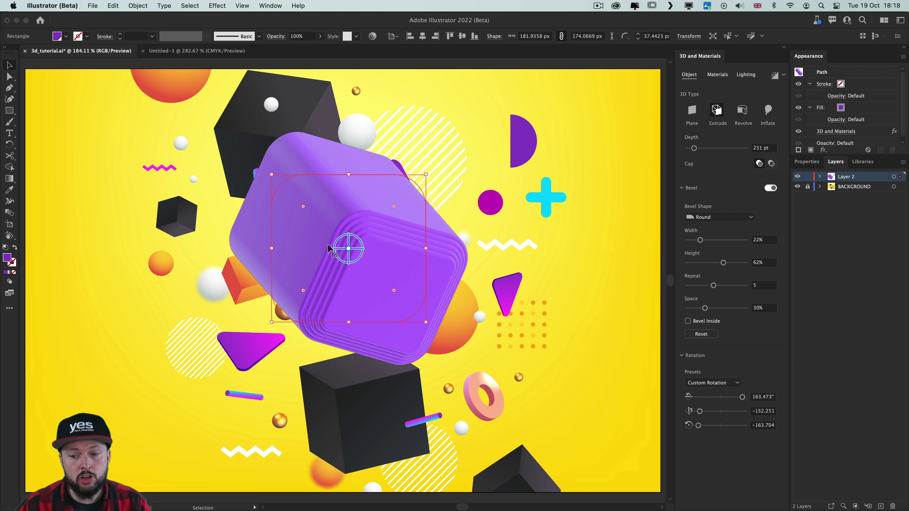
left_click_drag(705, 308, 720, 308)
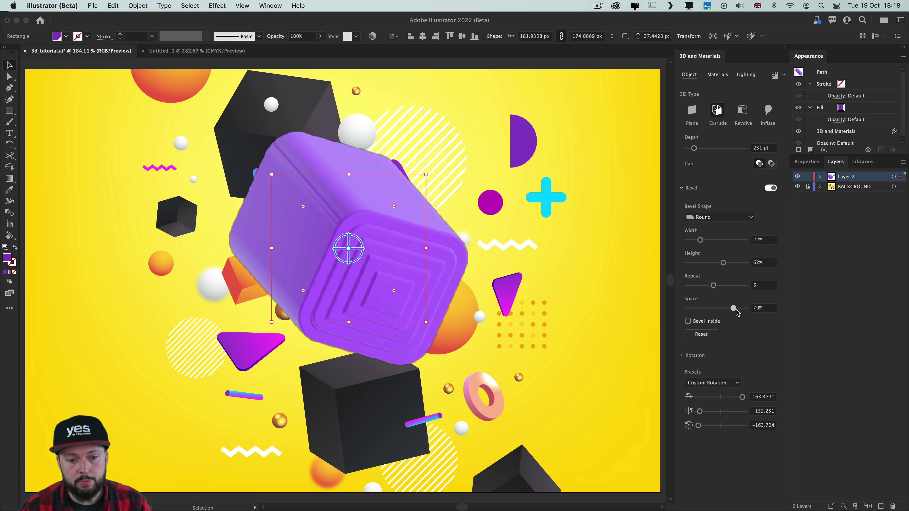
left_click_drag(736, 312, 730, 312)
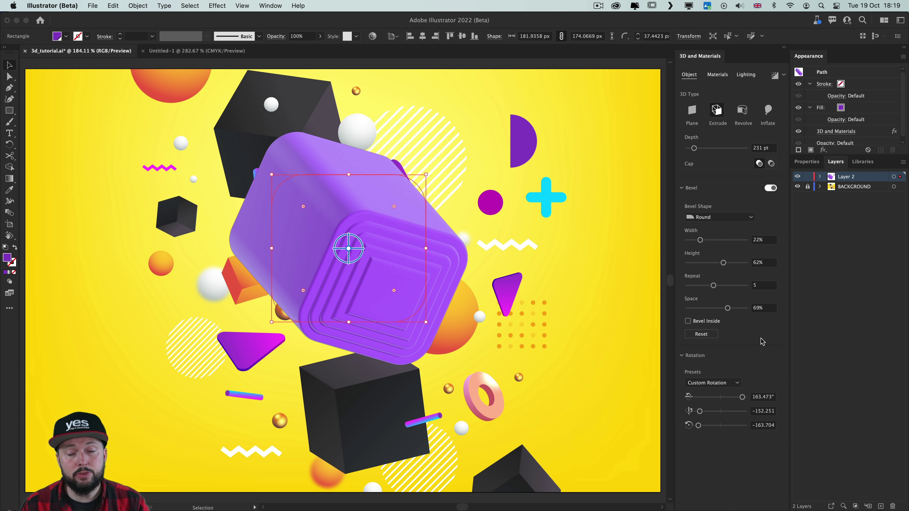
left_click(694, 321)
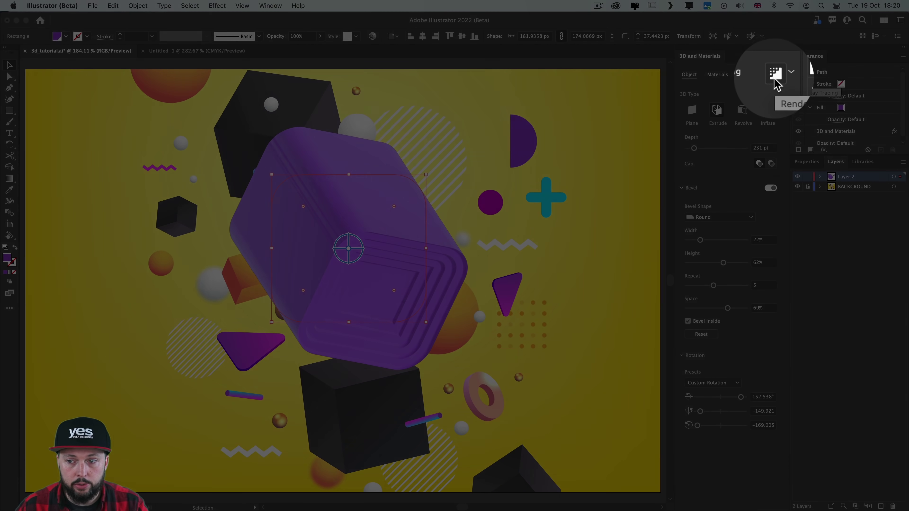
Render the block with ray tracing, check its render settings, then return to real-time preview
left_click(774, 75)
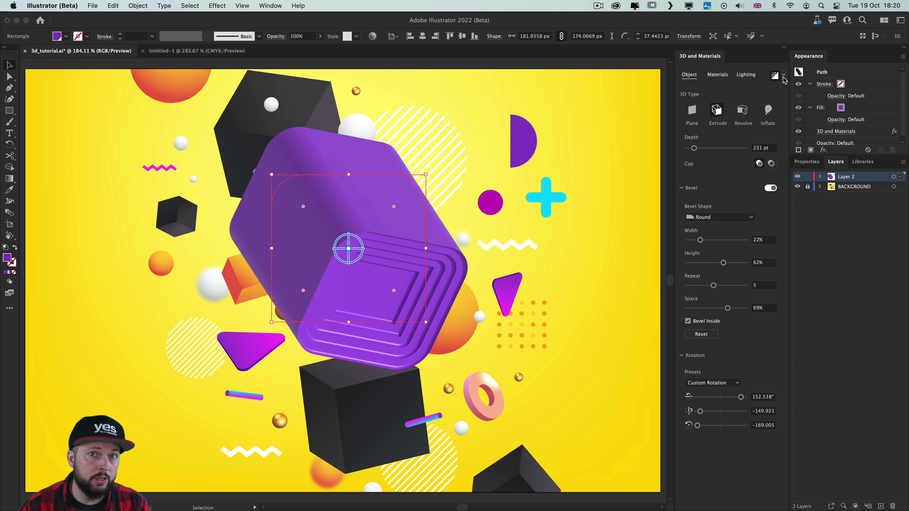
left_click(783, 75)
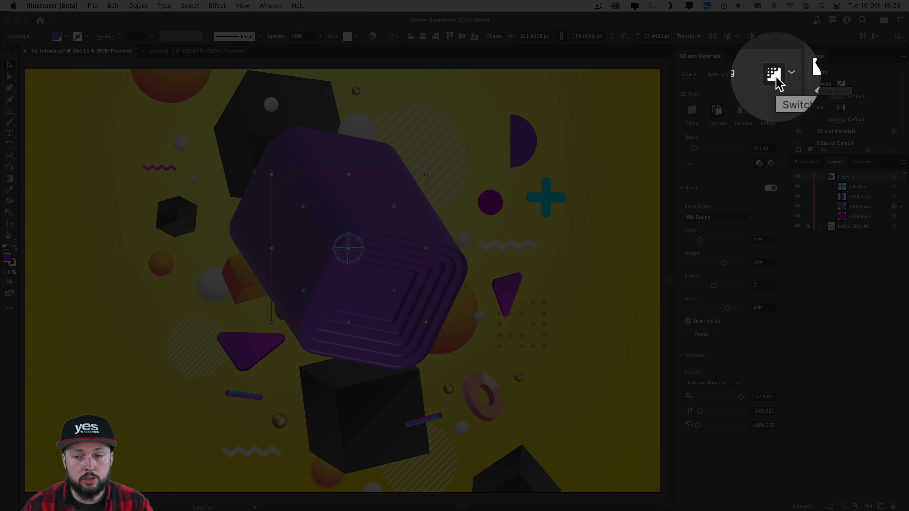
left_click(775, 75)
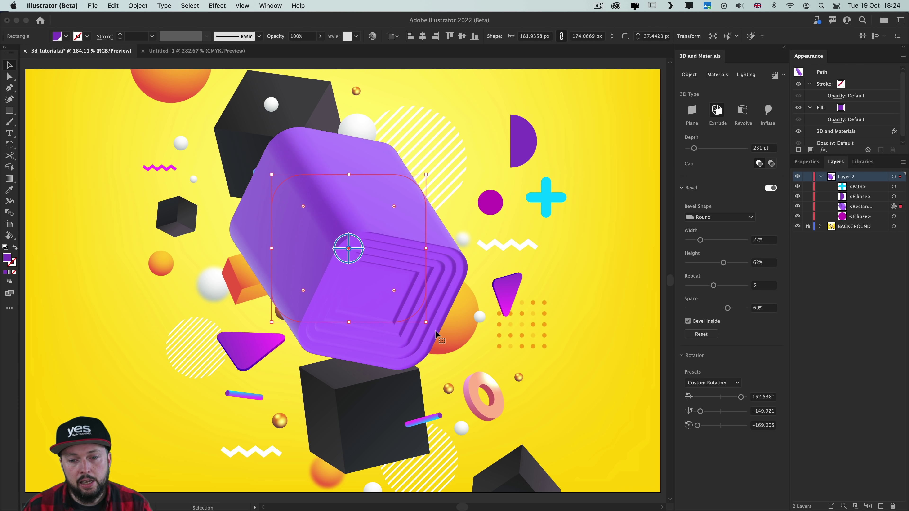
Resize the block to a 74.88 px square, forming a long tube, and move it lower left
key("super+shift+b")
left_click_drag(425, 322, 313, 236)
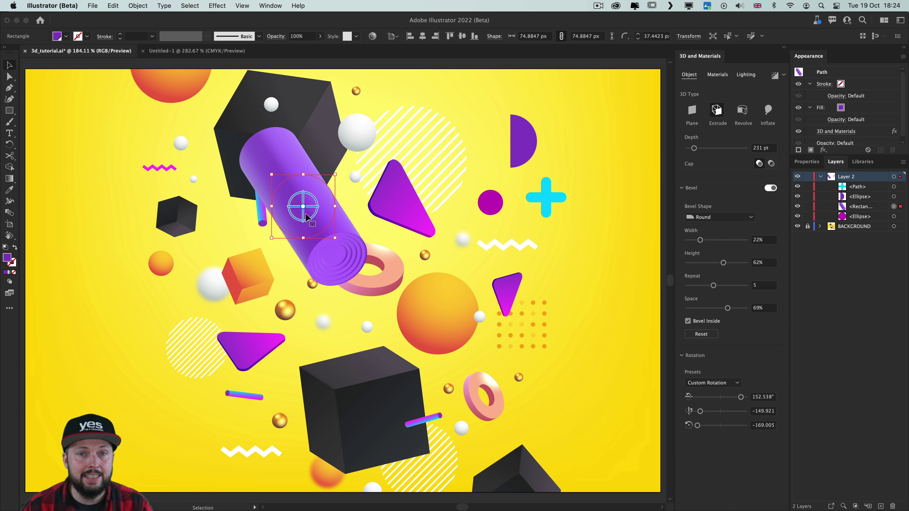
left_click_drag(323, 226, 156, 358)
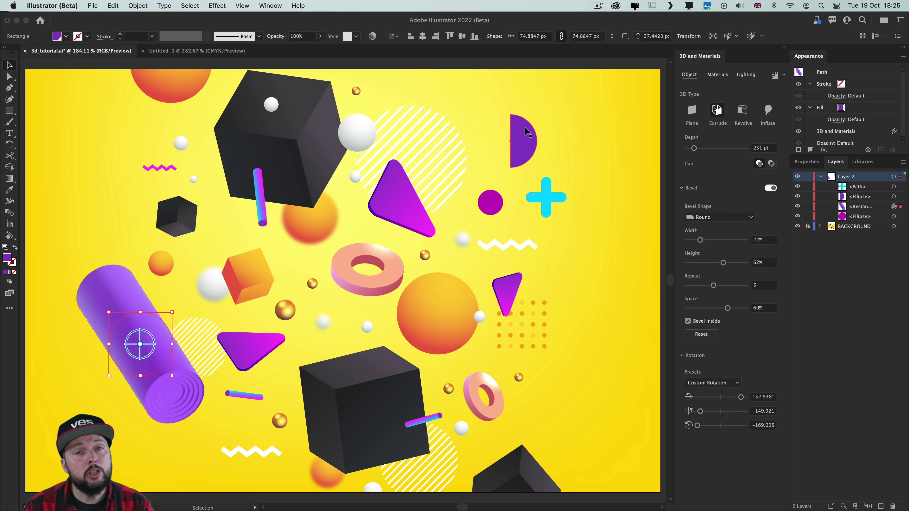
Select the purple half-circle and scale it up to 128.32 px
left_click(522, 140)
left_click_drag(537, 167, 603, 251)
left_click_drag(574, 140, 587, 276)
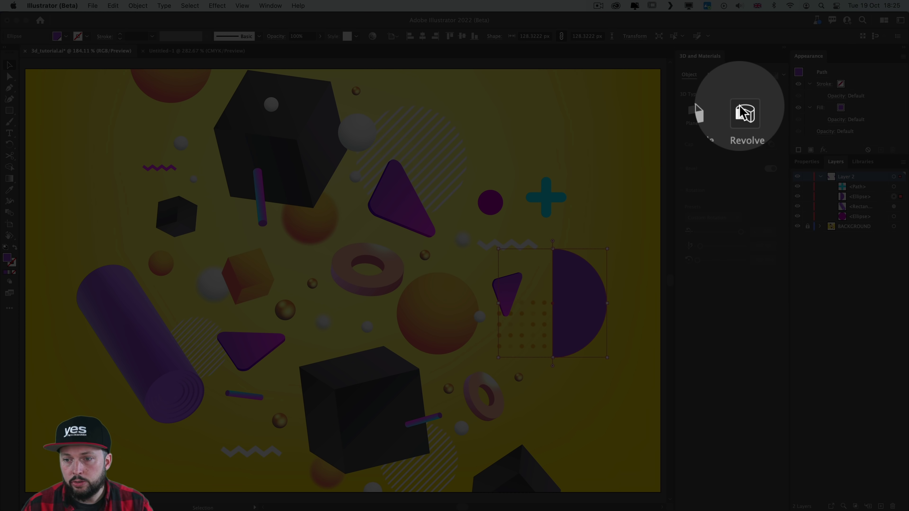
Revolve it into a 3D sphere, trying the Right offset direction before returning to Left
left_click(743, 110)
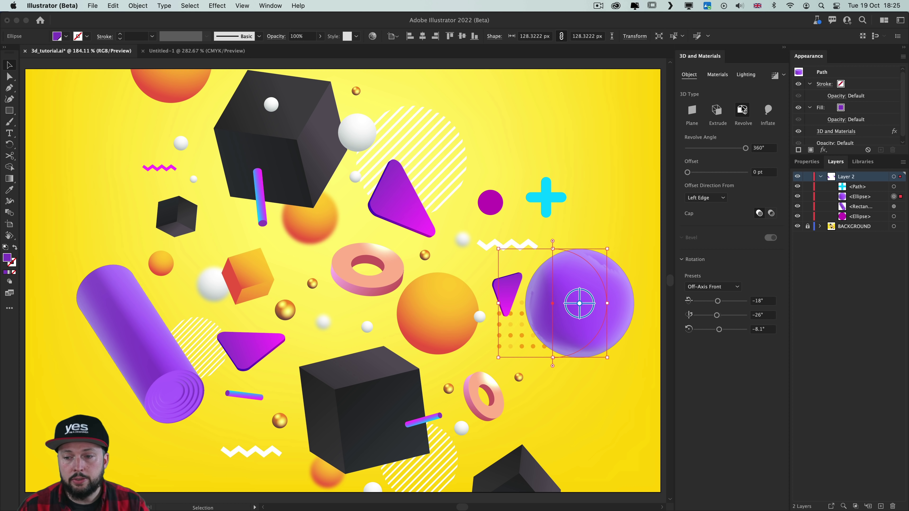
left_click(708, 198)
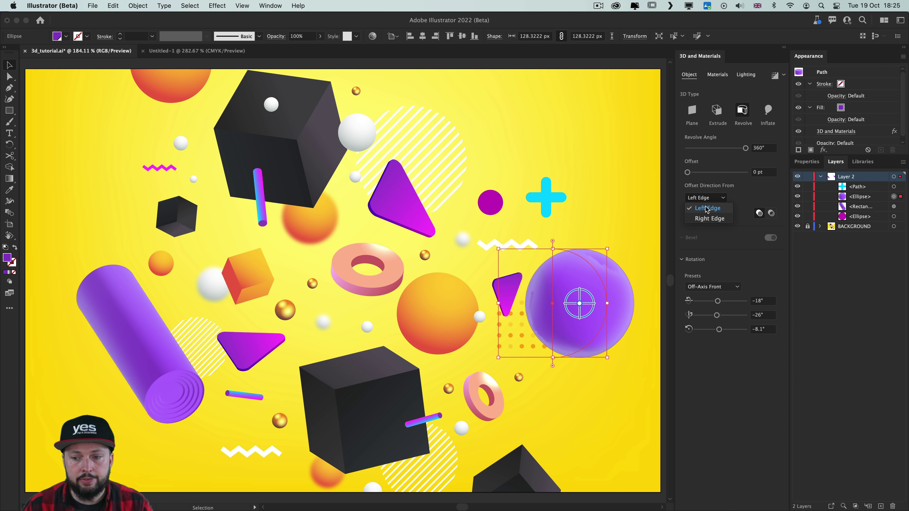
left_click(709, 218)
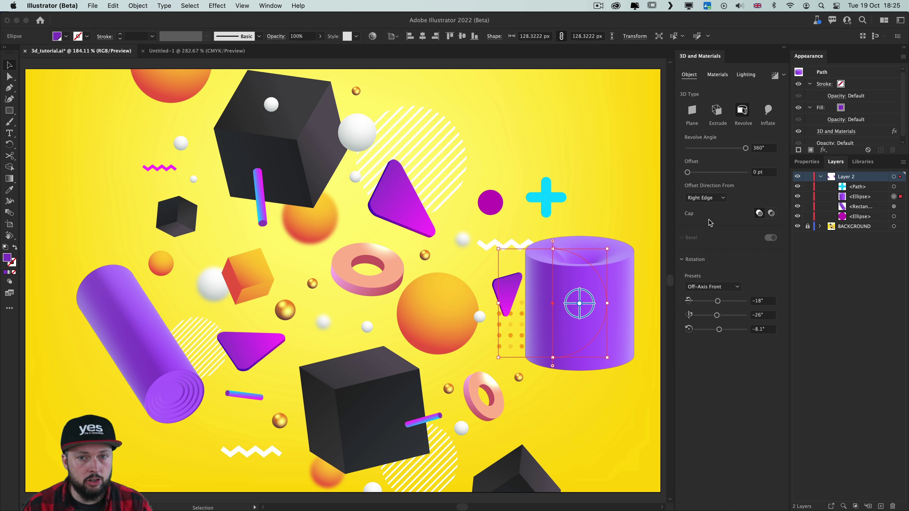
left_click_drag(587, 321, 591, 317)
left_click(701, 198)
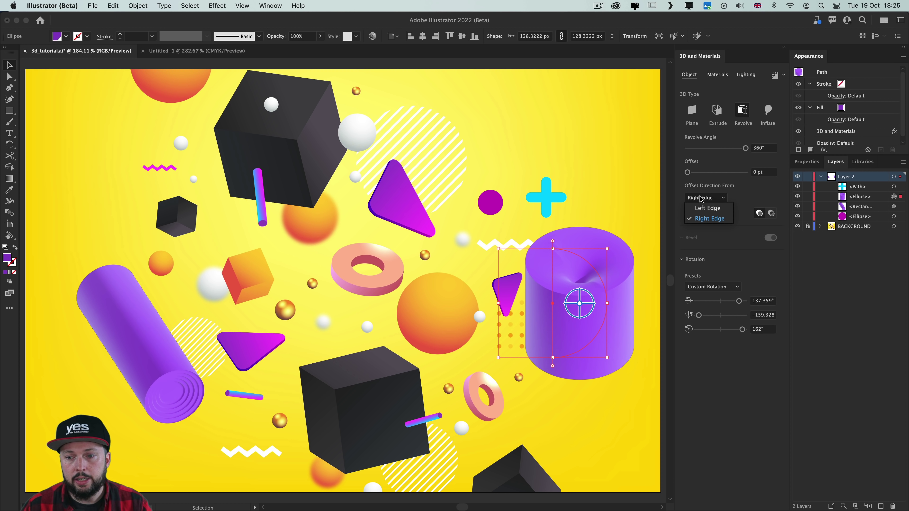
left_click(701, 208)
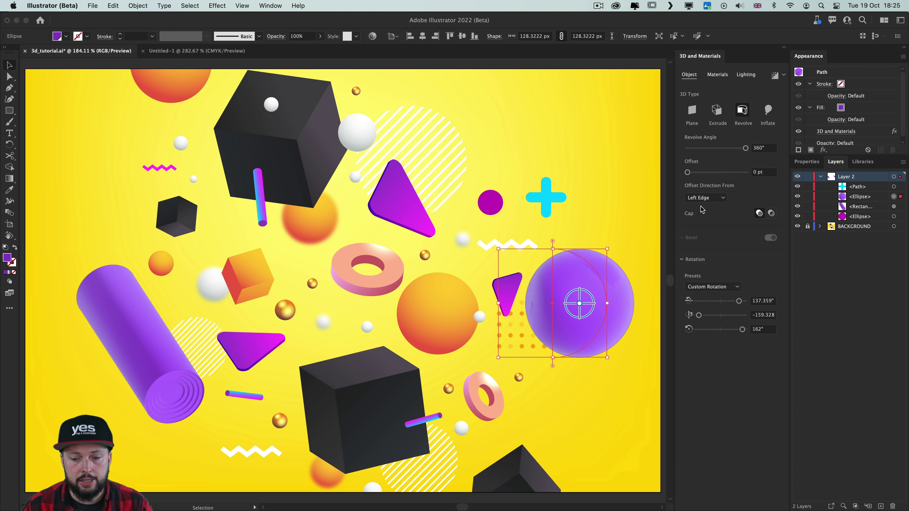
Move the sphere to the upper centre and render it with ray tracing
left_click_drag(568, 265, 380, 179)
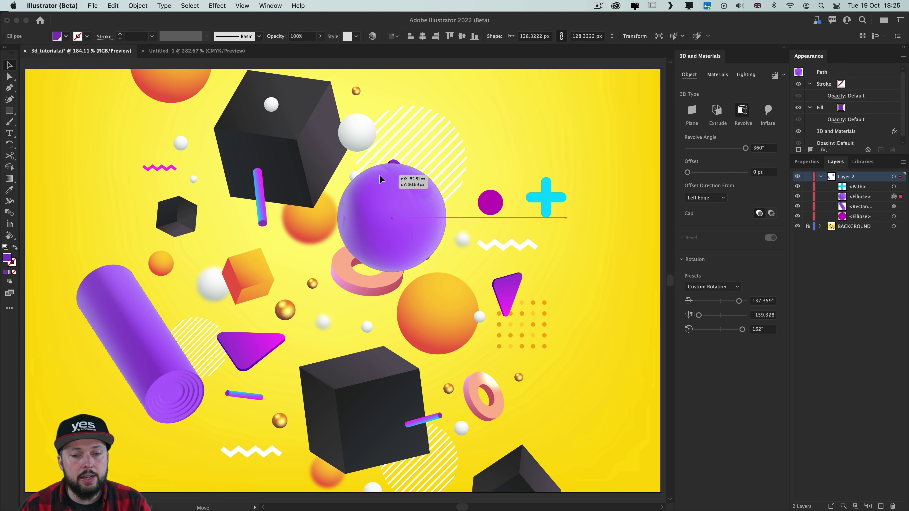
left_click(569, 147)
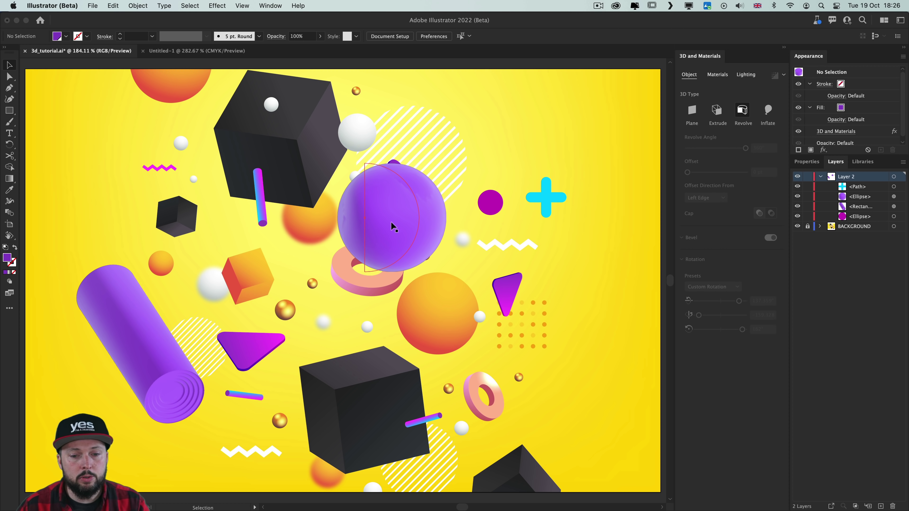
left_click(410, 192)
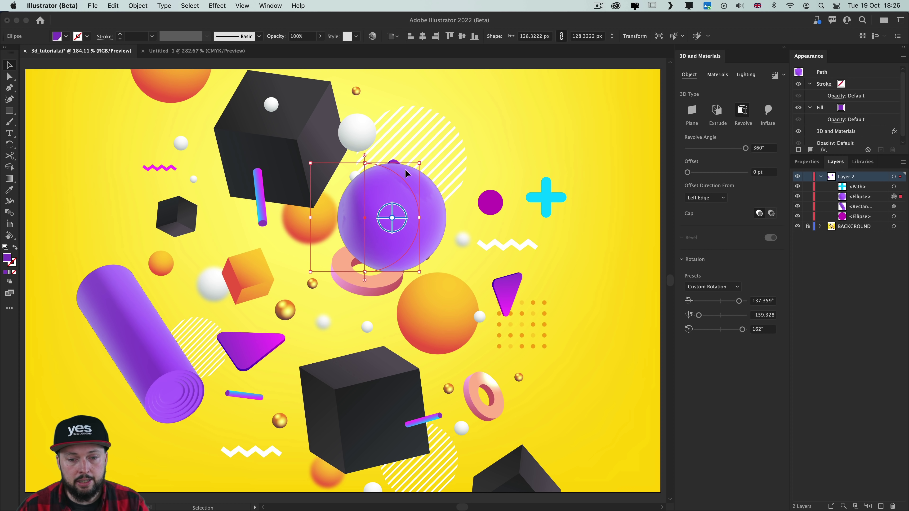
left_click(510, 115)
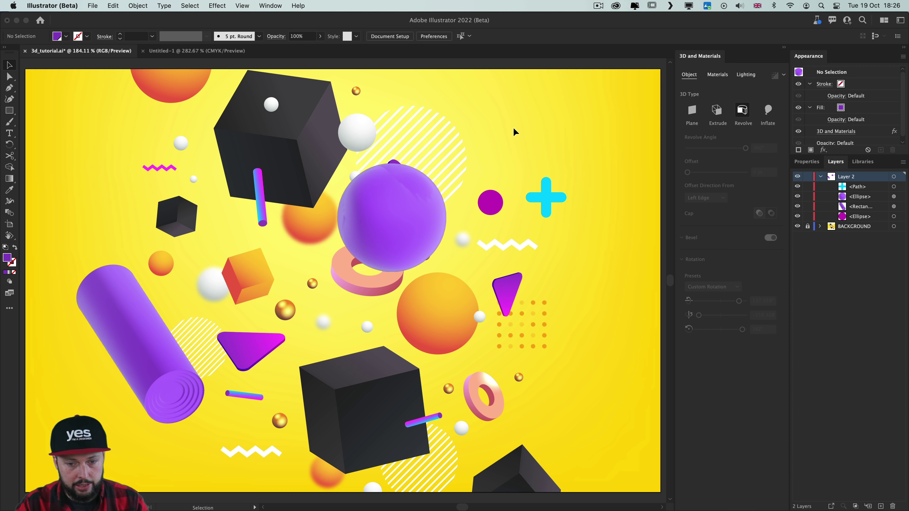
left_click(388, 201)
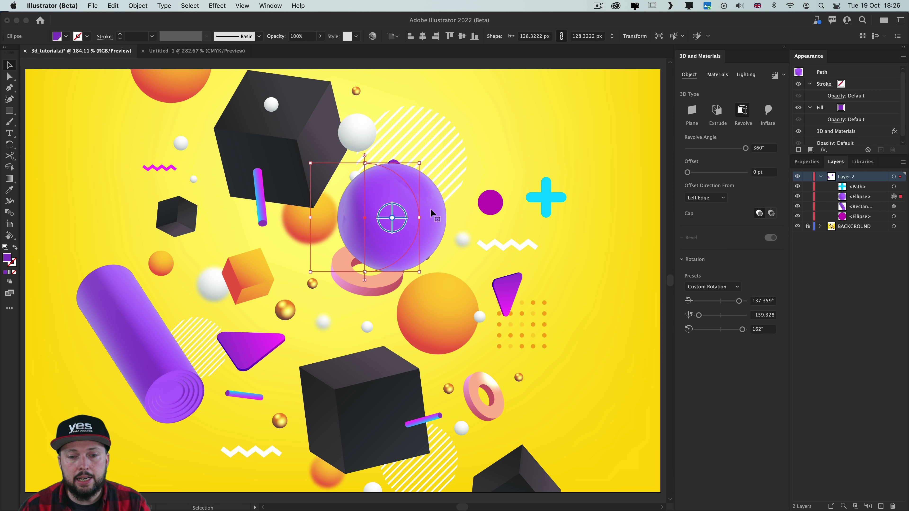
left_click(774, 75)
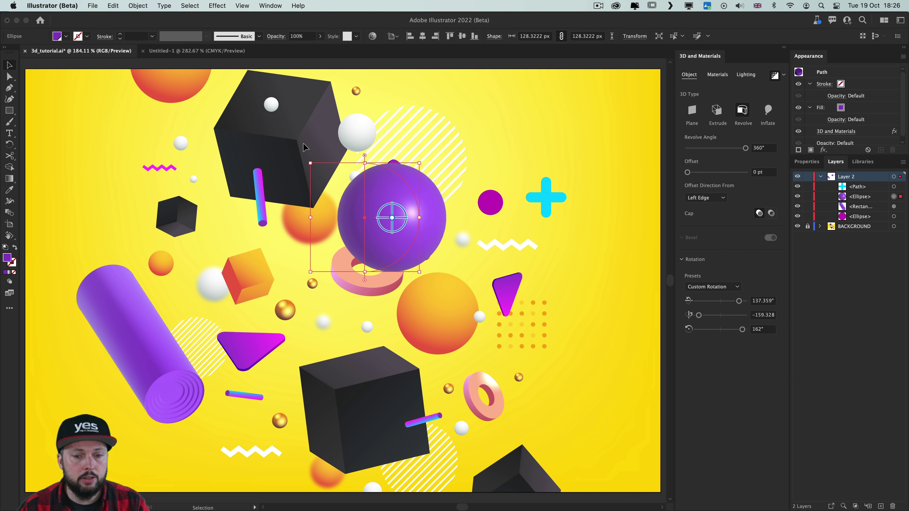
left_click(561, 114)
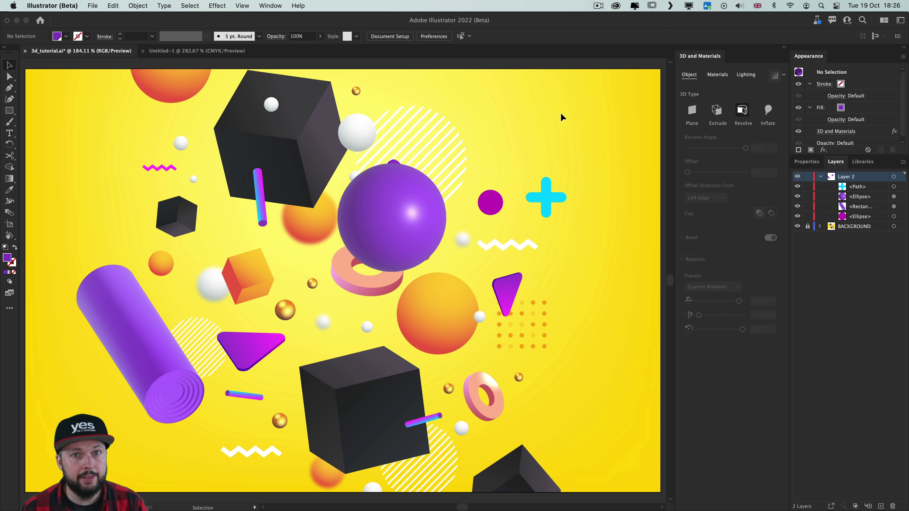
key("super+z")
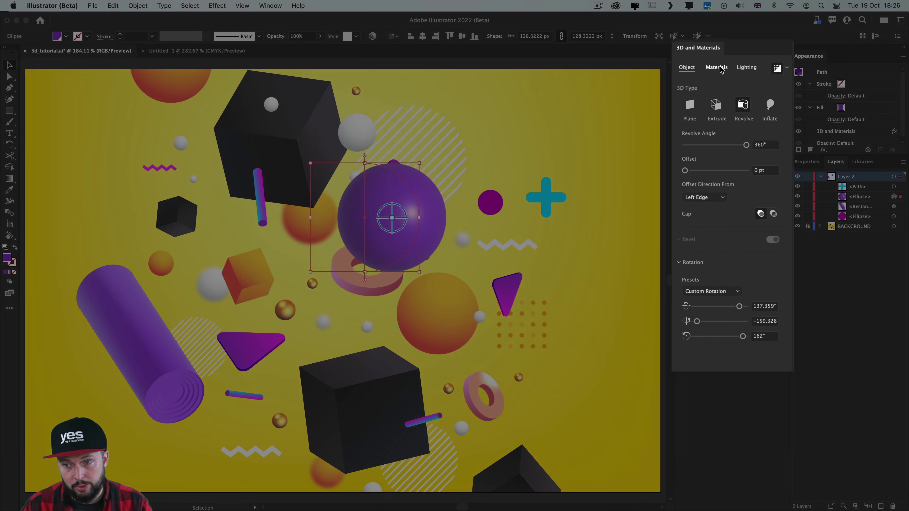
Try the Marble Paint and Gold Natural materials, settling on Copper Foil for the sphere
left_click(719, 68)
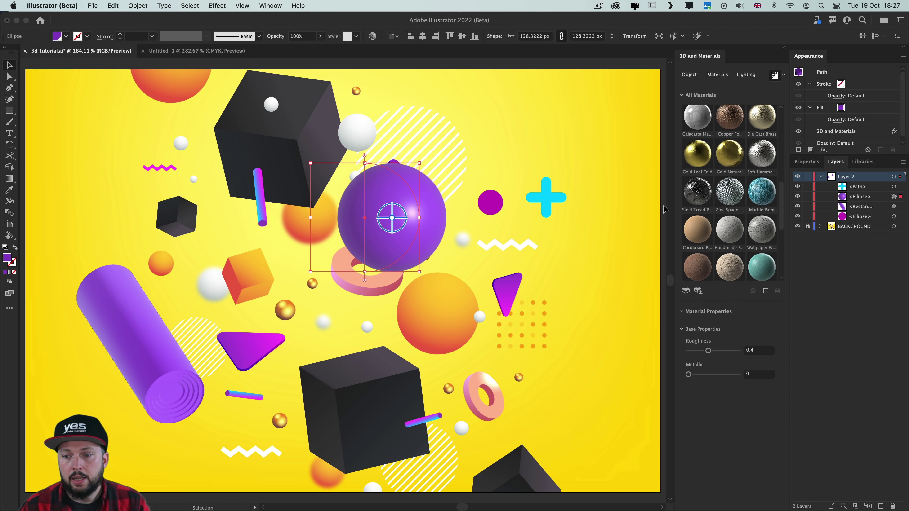
left_click(762, 194)
scroll(751, 179, "down", 1)
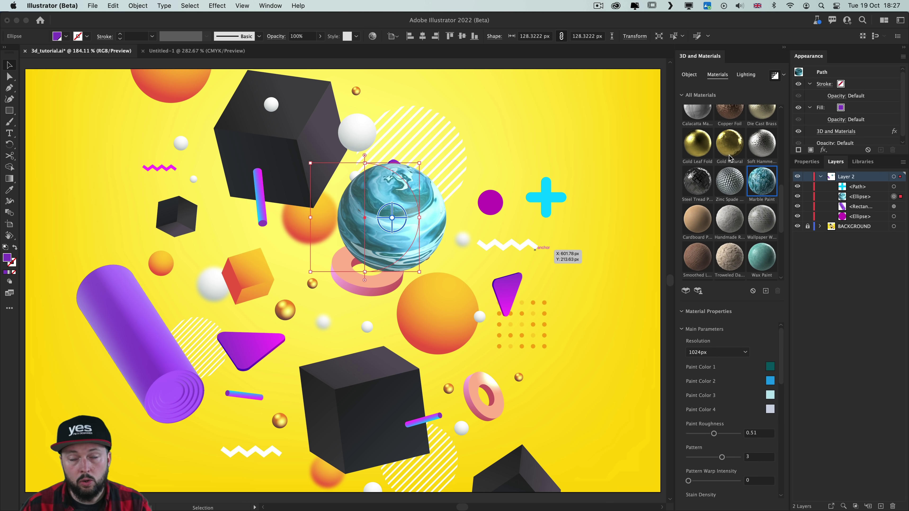
left_click(730, 150)
scroll(726, 150, "up", 2)
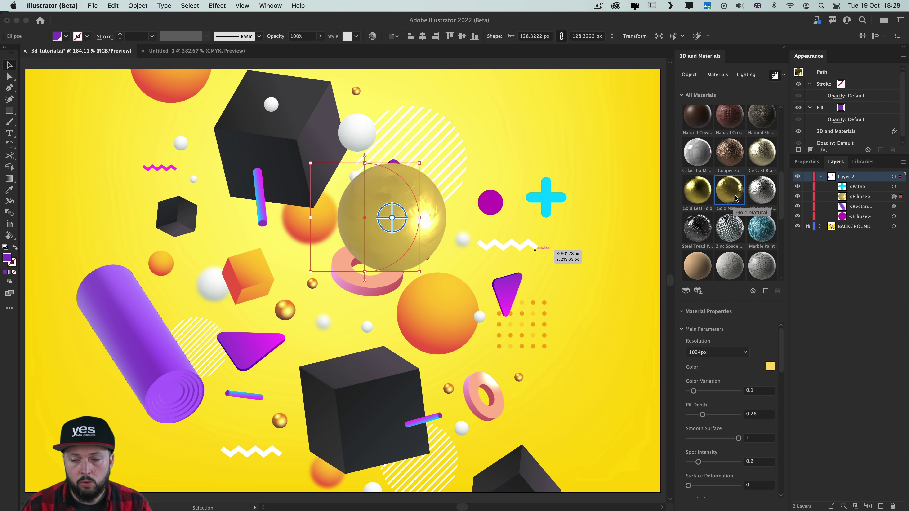
left_click(723, 150)
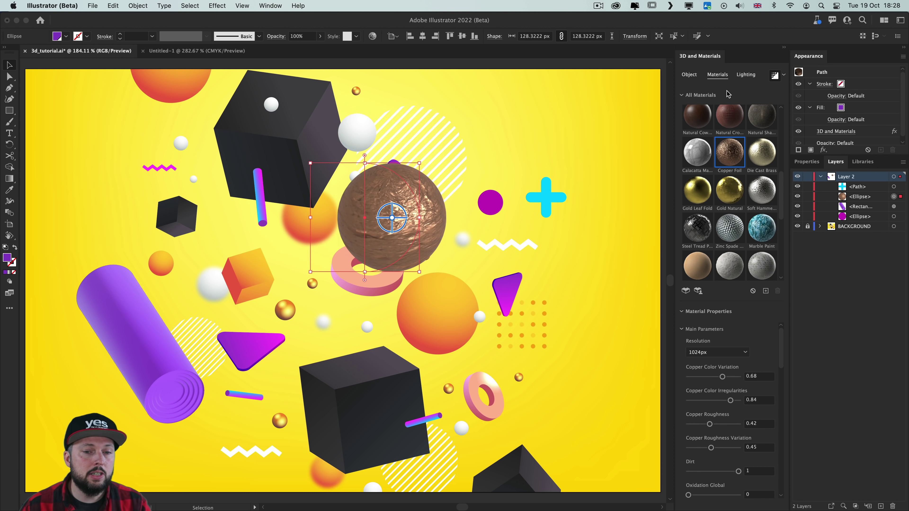
Raise copper colour variation, smoothness, oxidation (0.57 global), scratches, and normal intensity to 0.71
left_click(682, 96)
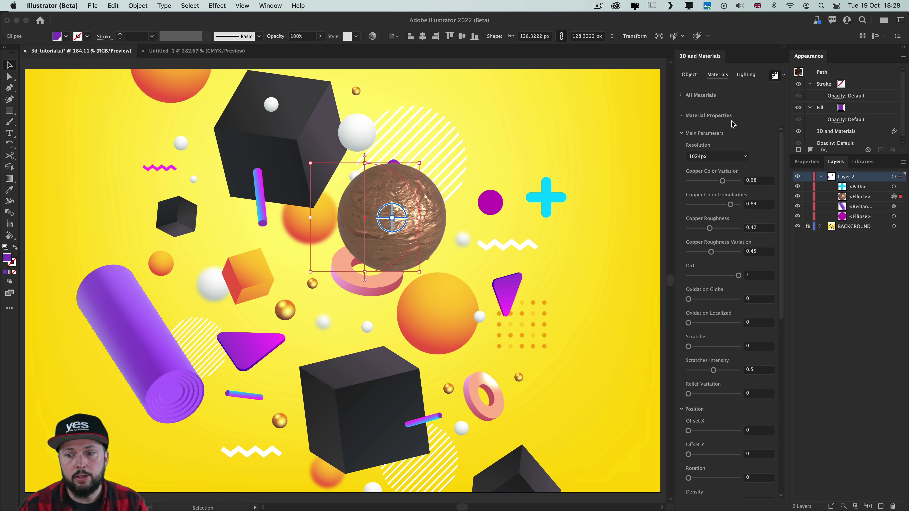
key("super+equal")
key("super+equal")
key("super+equal")
left_click_drag(724, 183, 749, 181)
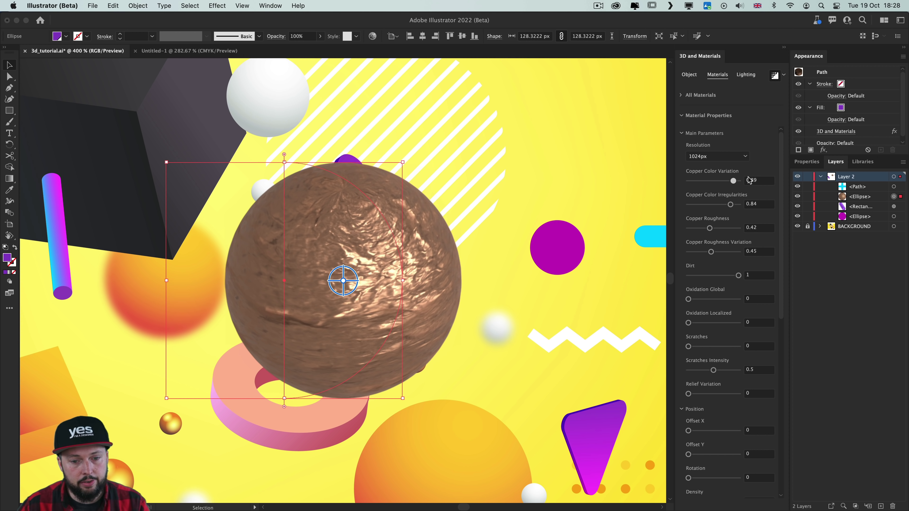
left_click(703, 228)
left_click_drag(711, 252, 728, 252)
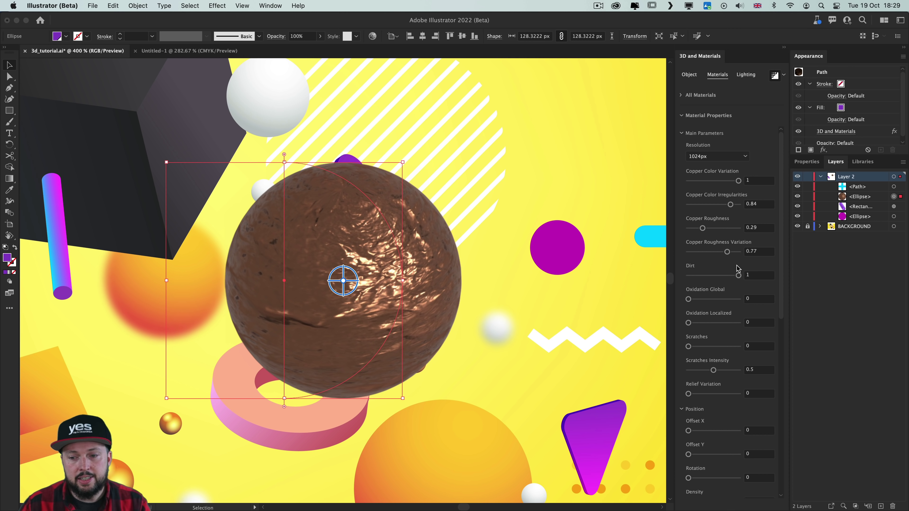
left_click_drag(712, 299, 700, 299)
left_click(729, 323)
left_click(729, 346)
scroll(729, 346, "down", 10)
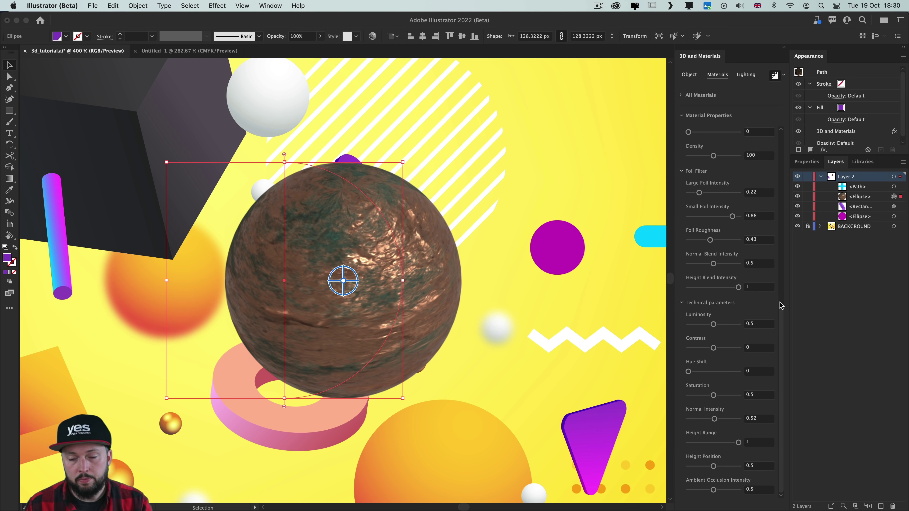
left_click(723, 418)
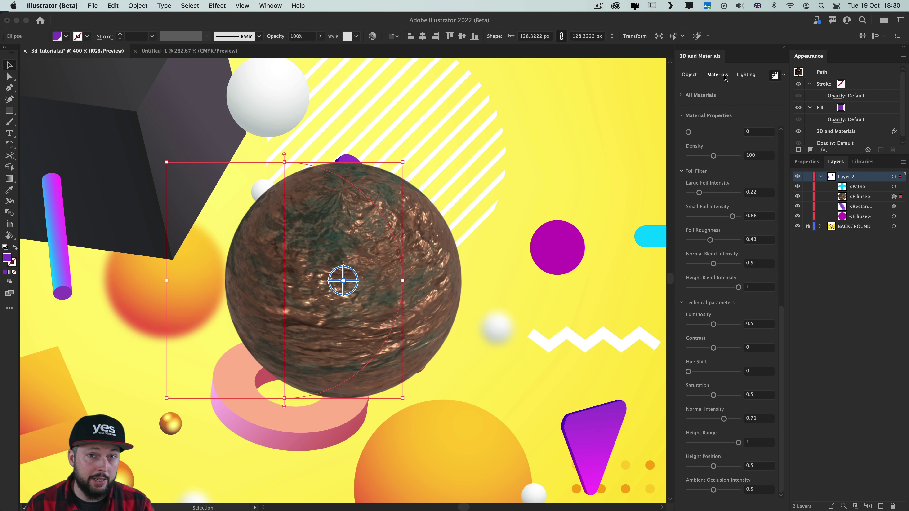
Light the sphere with the Right preset, rotated to −105° at 12° height
left_click(744, 76)
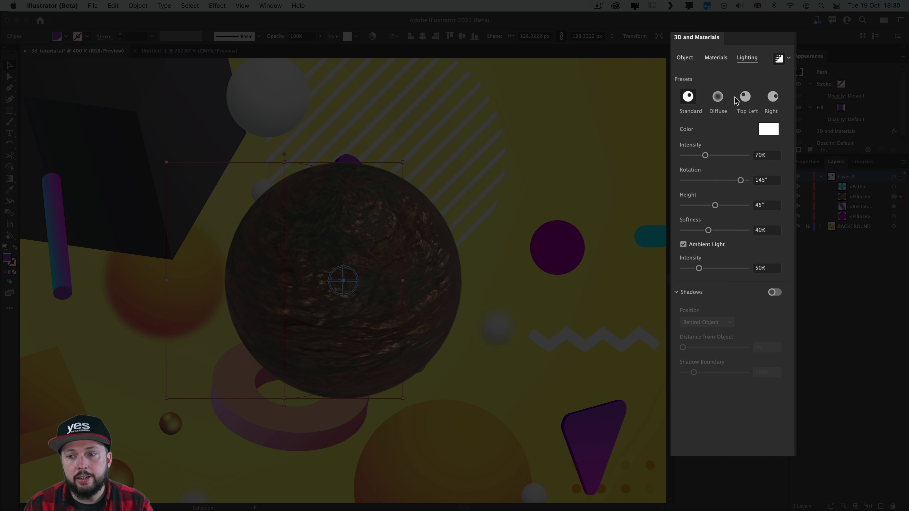
left_click(773, 97)
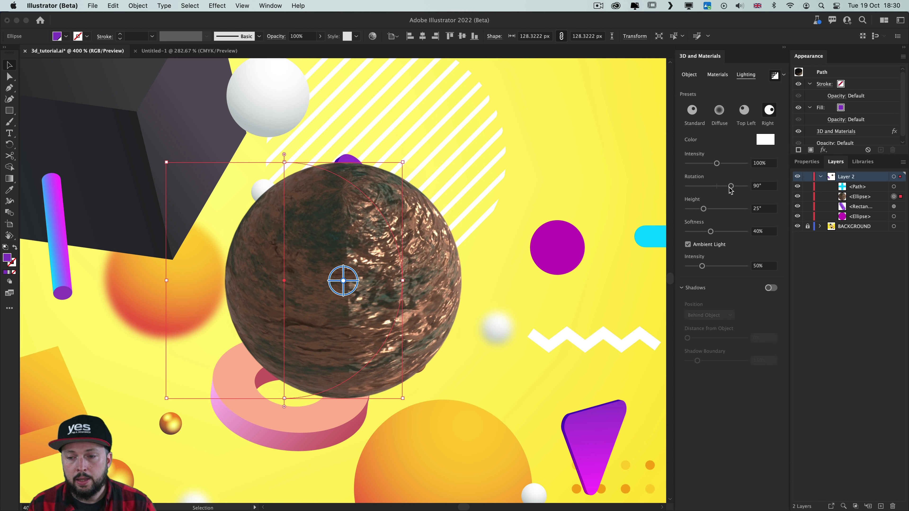
left_click_drag(730, 187, 694, 209)
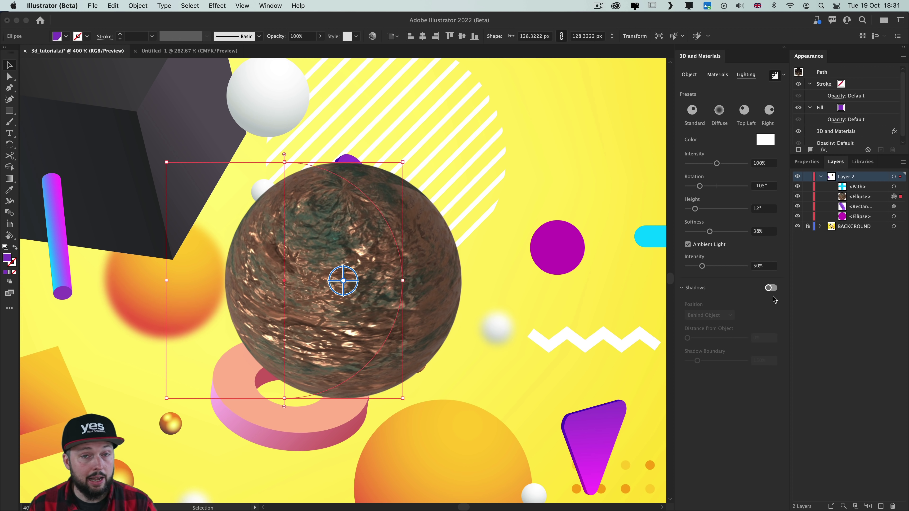
Turn on shadows positioned Below Object with a 400% shadow boundary
left_click(771, 288)
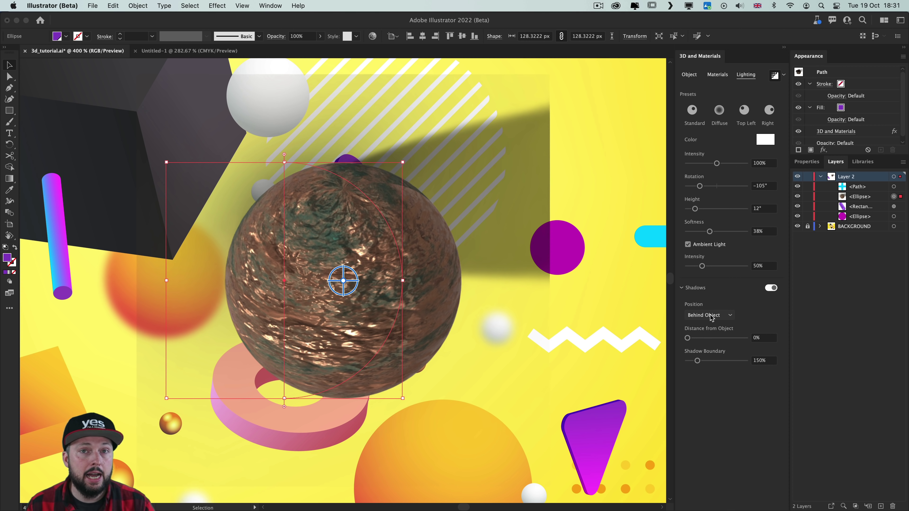
left_click(711, 316)
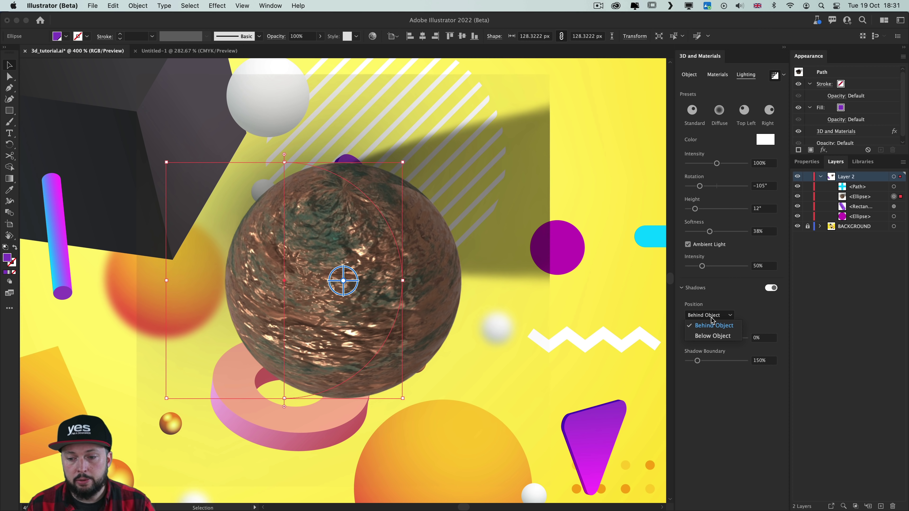
left_click(711, 336)
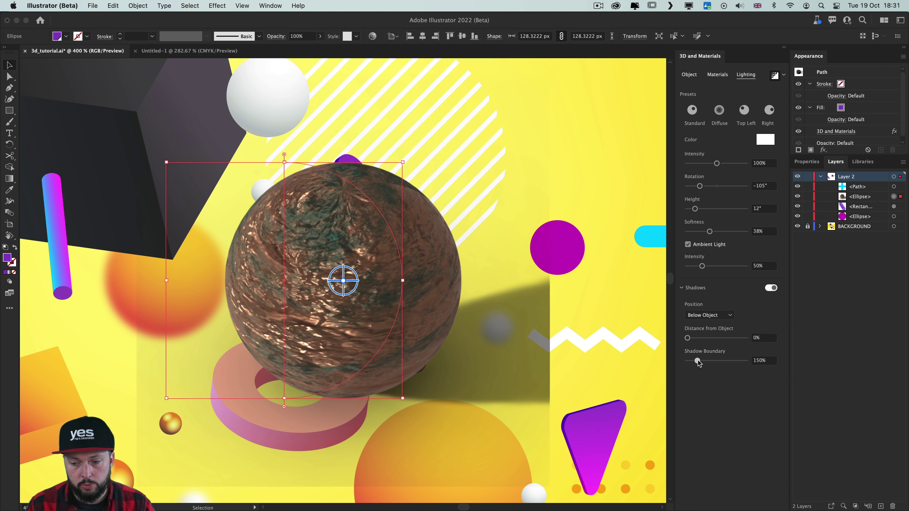
left_click_drag(697, 360, 750, 361)
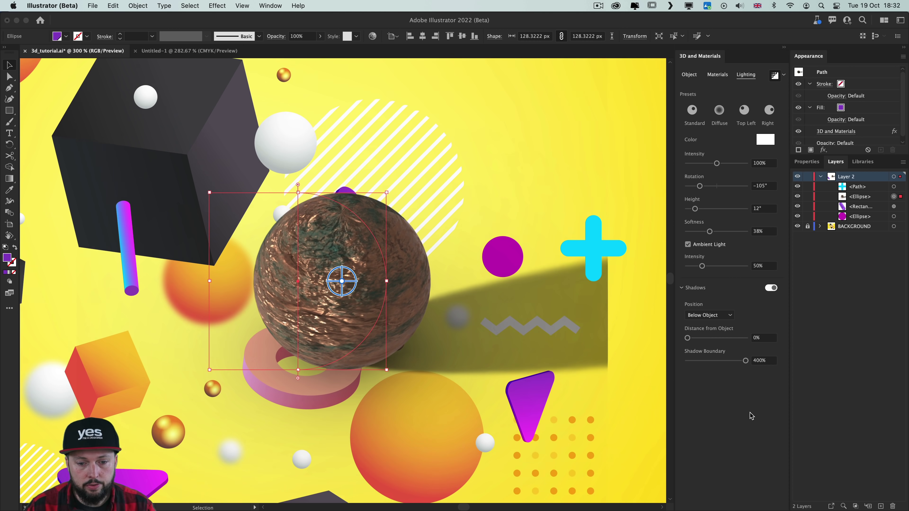
Reselect the sphere, apply the Standard lighting preset and rotate the light to about −117°
key("super+minus")
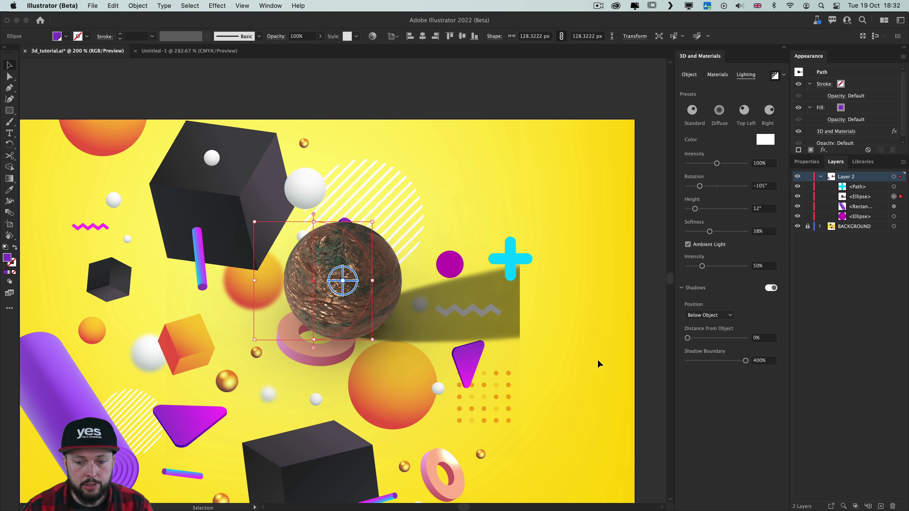
left_click(649, 293)
left_click_drag(471, 305, 495, 289)
left_click(372, 244)
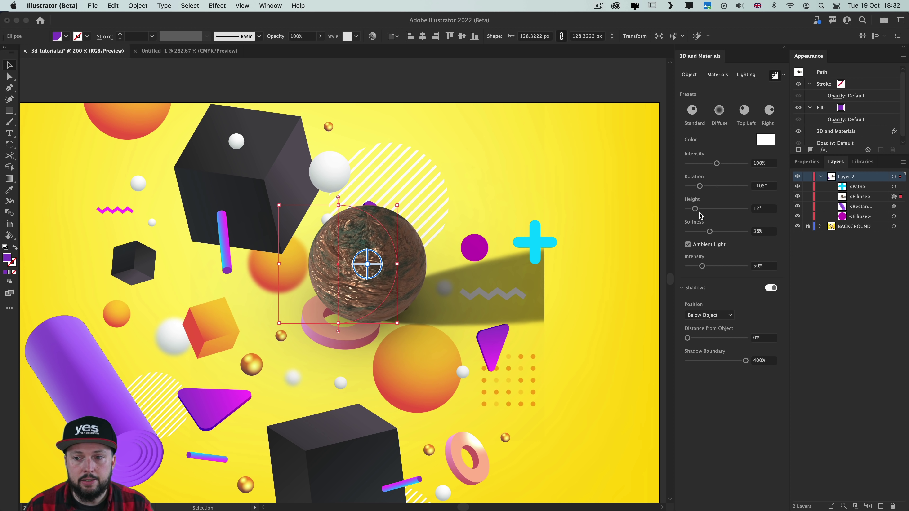
left_click(692, 110)
left_click_drag(739, 186, 696, 185)
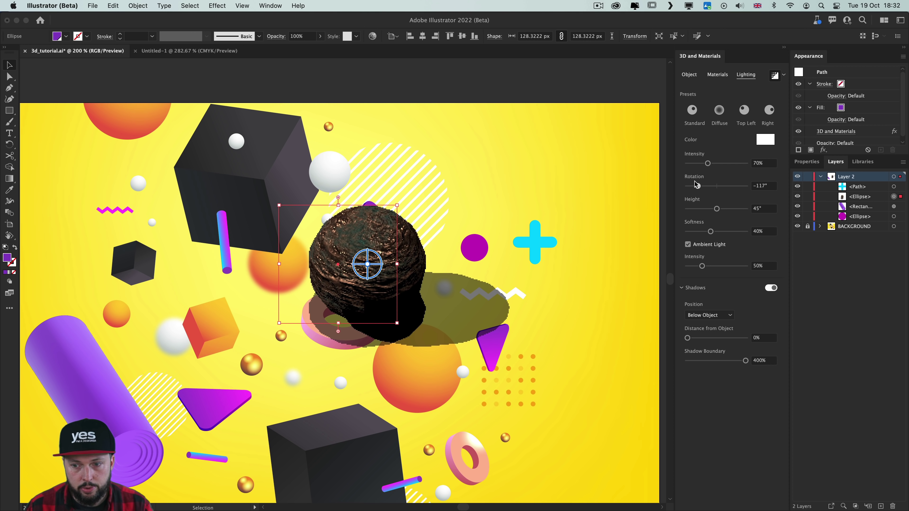
Set the light colour to yellow FFCE00
scroll(429, 300, "up", 3)
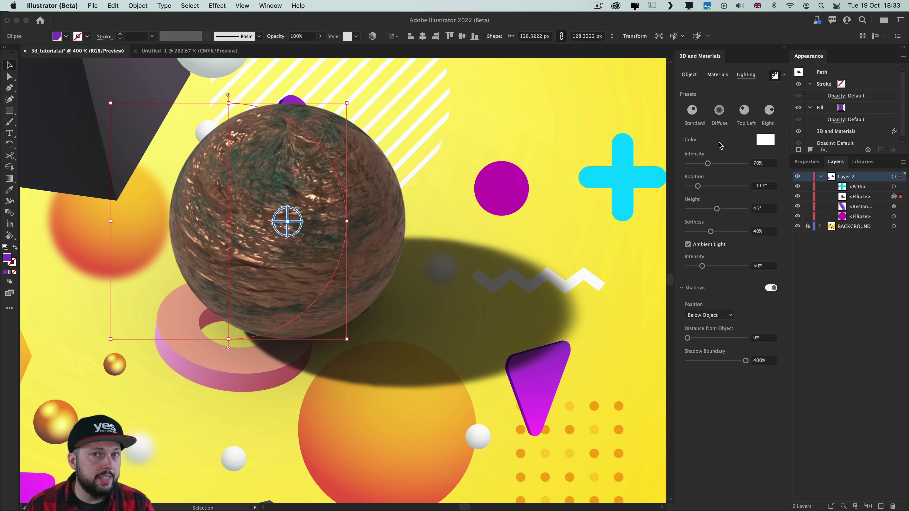
left_click(765, 141)
type("FFCE00")
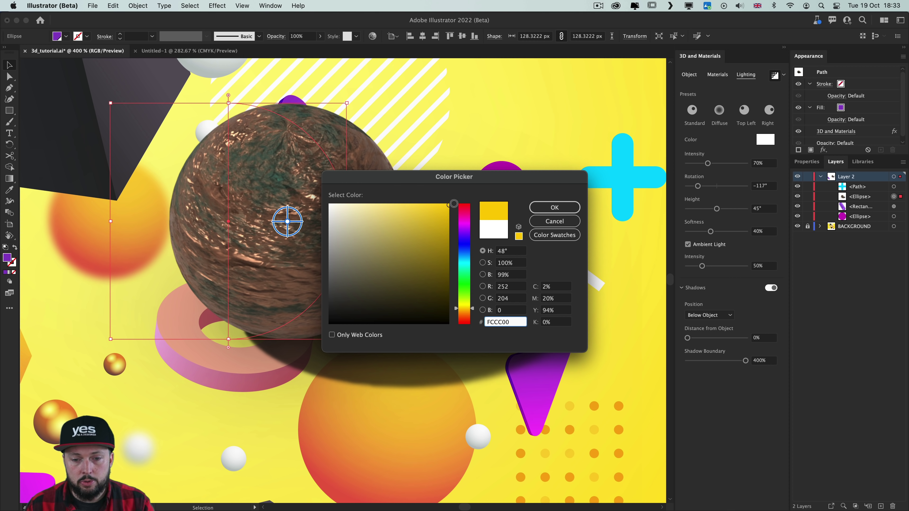
left_click(555, 207)
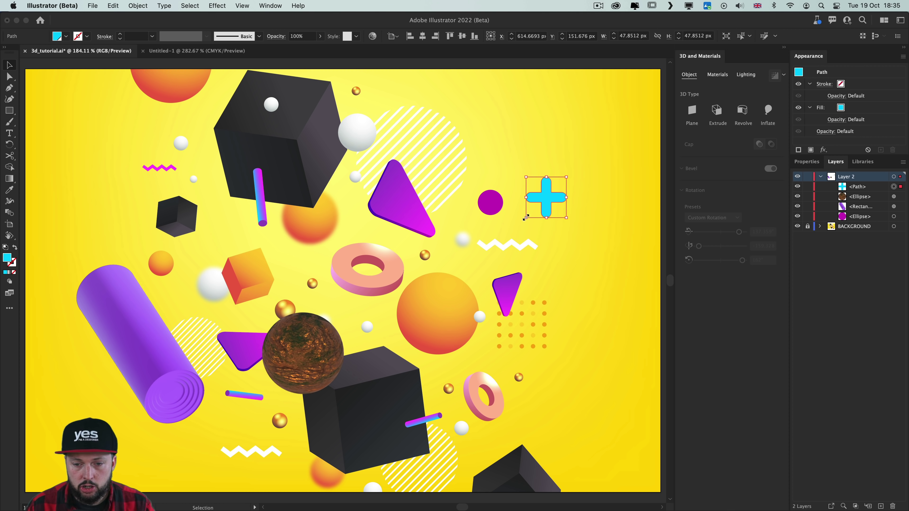
Enlarge the cyan cross, move it up and left, and inflate it into 3D
left_click_drag(525, 217, 443, 283)
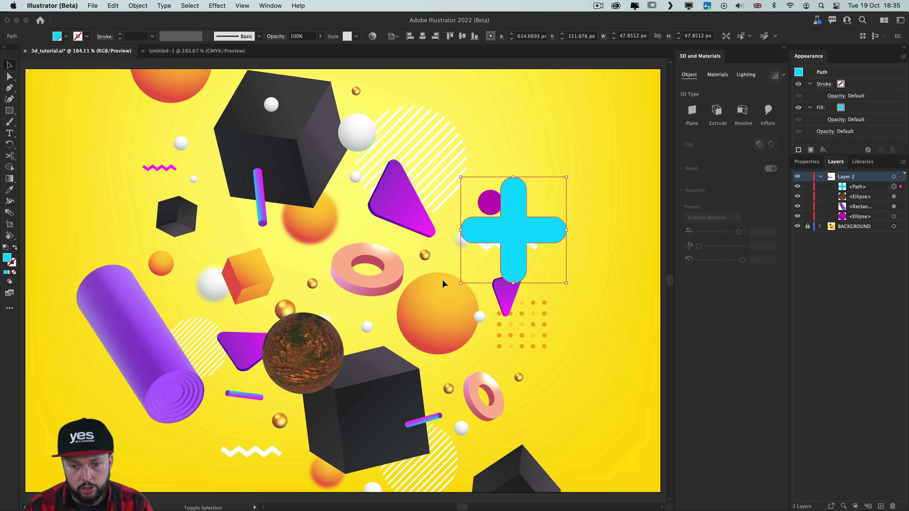
left_click_drag(514, 227, 458, 142)
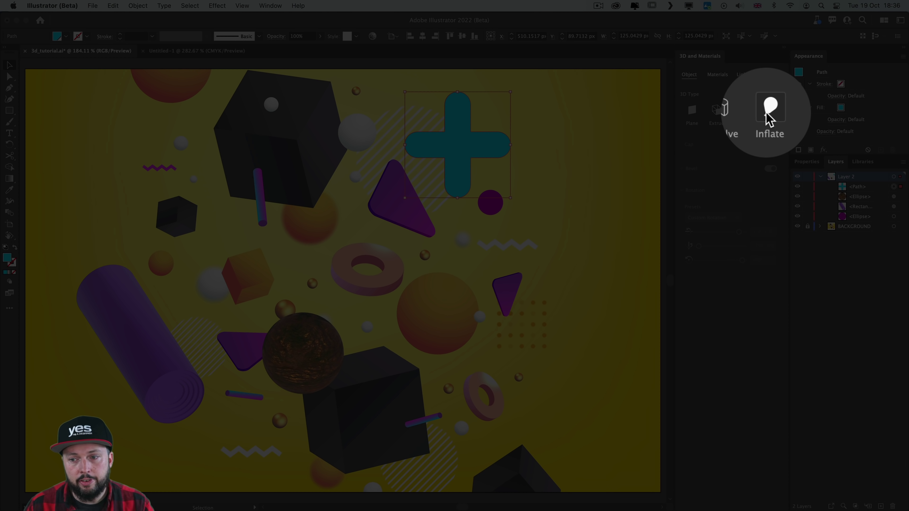
left_click(767, 111)
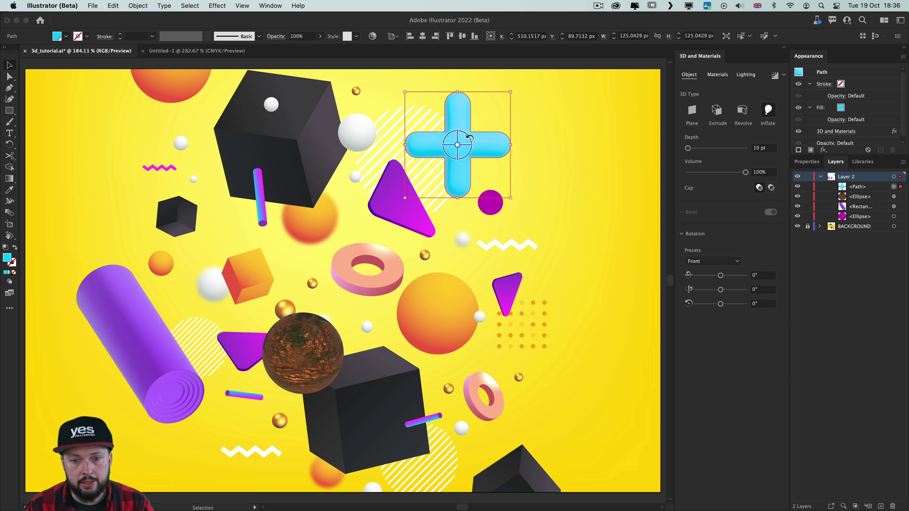
left_click_drag(469, 138, 594, 173)
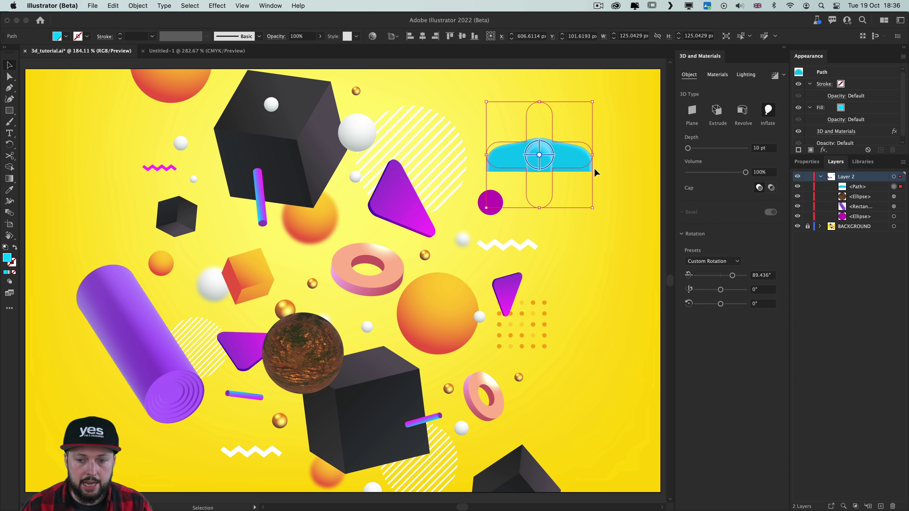
Lower the inflated cross's volume to 54% and tilt it off-axis, with ray tracing enabled
left_click(629, 184)
left_click(574, 152)
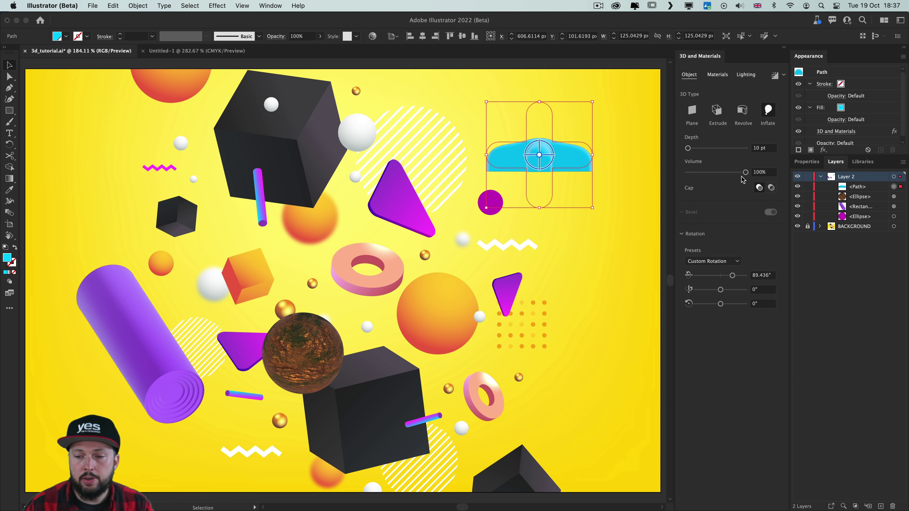
left_click_drag(745, 172, 689, 150)
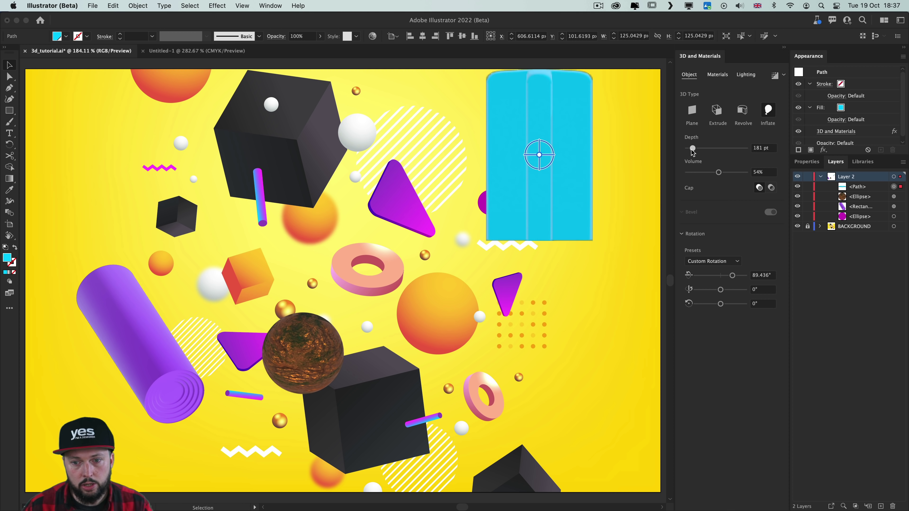
left_click_drag(545, 155, 639, 147)
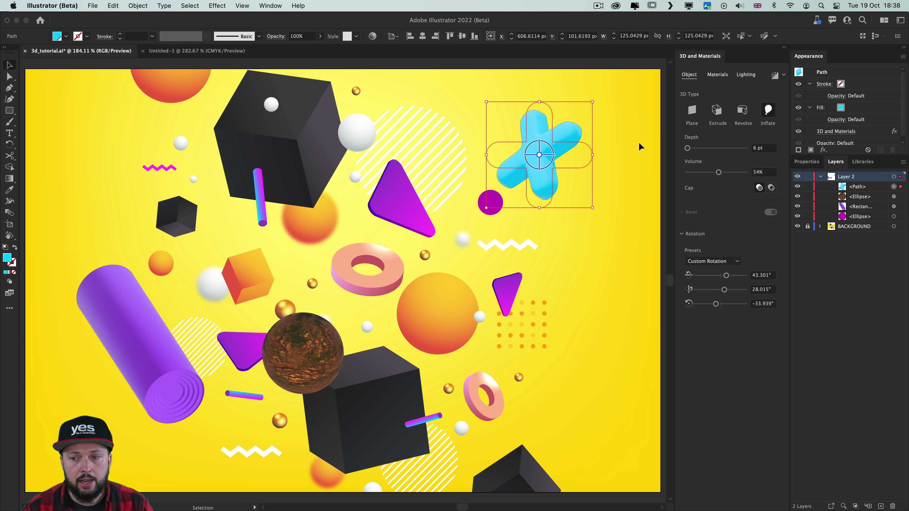
left_click(775, 76)
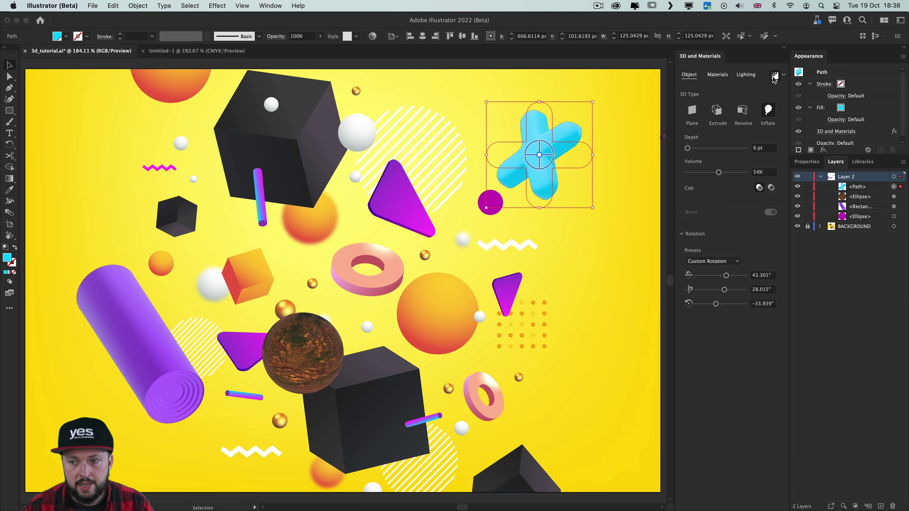
left_click_drag(561, 153, 428, 165)
left_click(605, 136)
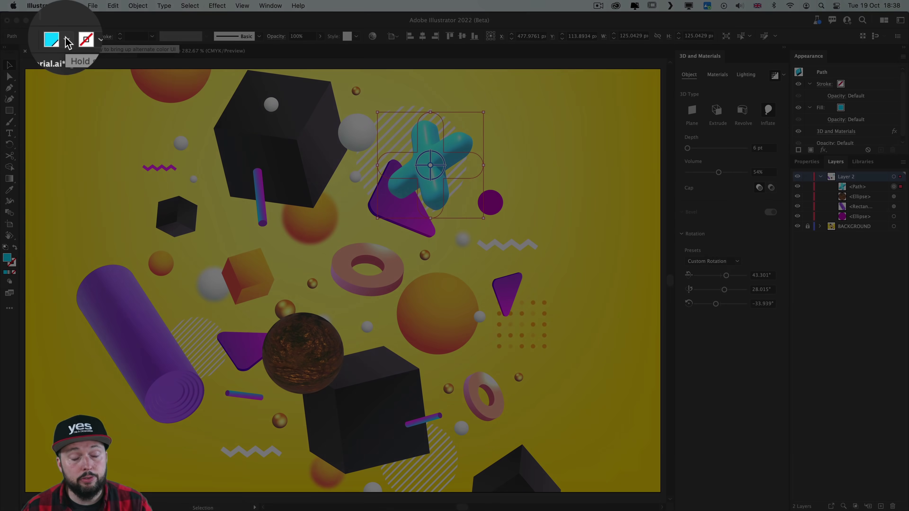
left_click(67, 36)
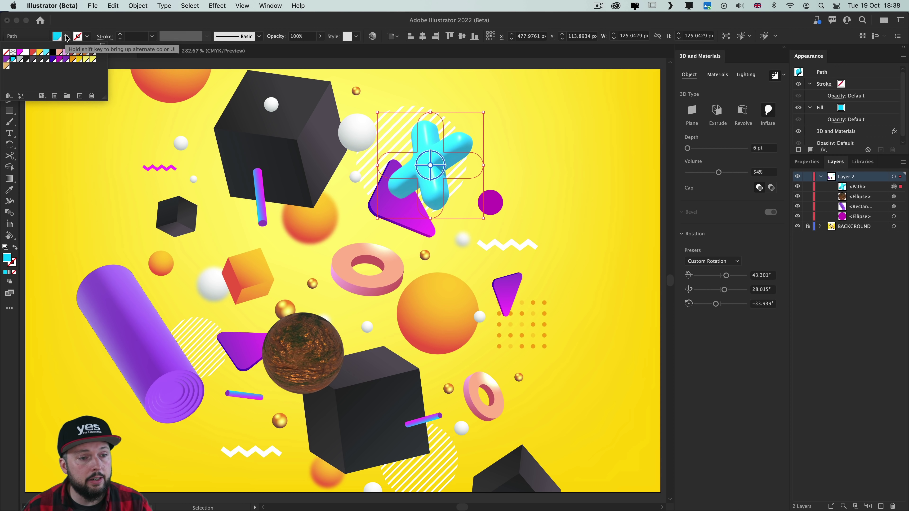
left_click(66, 60)
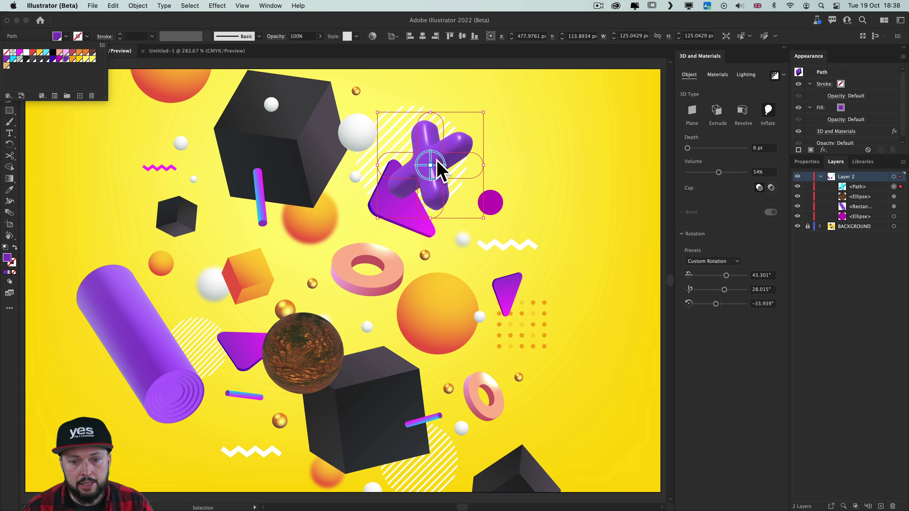
left_click(86, 59)
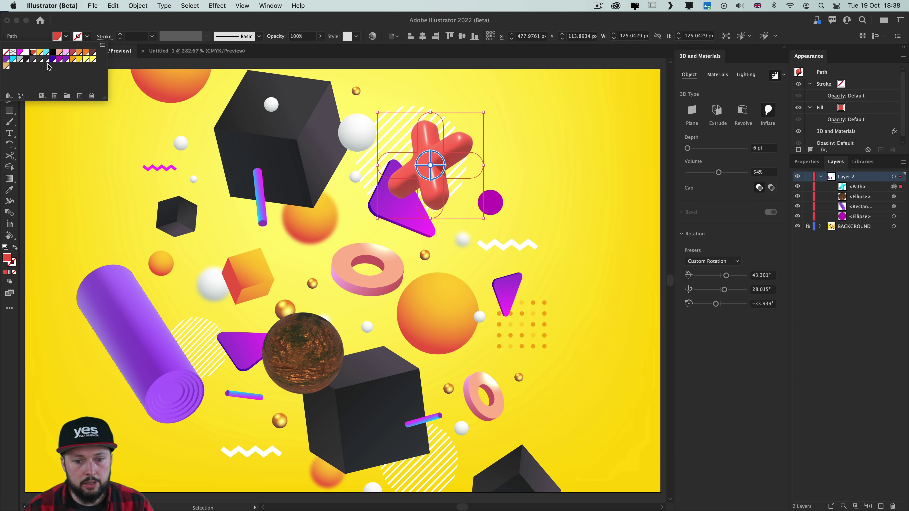
left_click(59, 61)
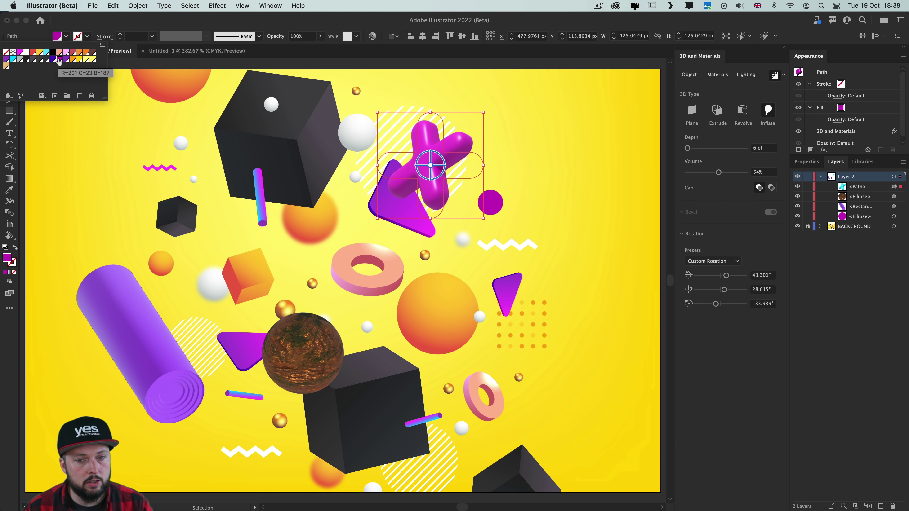
left_click(13, 59)
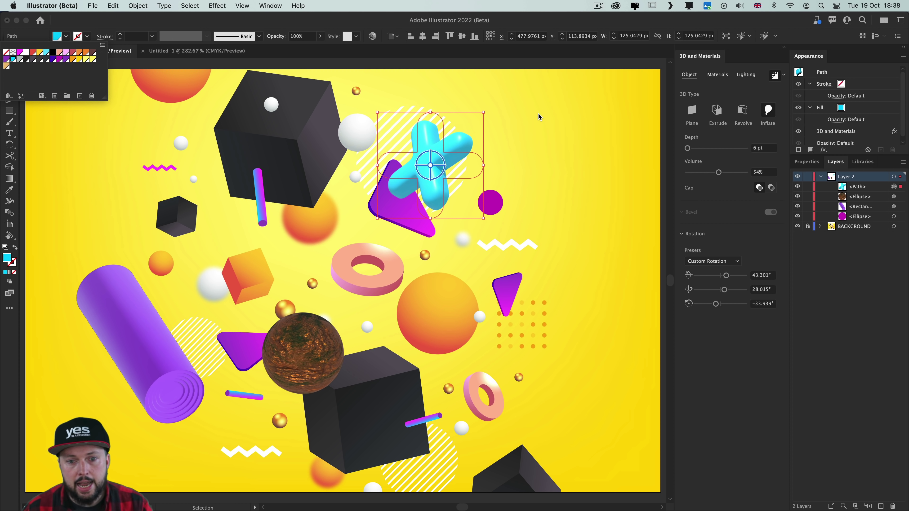
key("Escape")
left_click(576, 110)
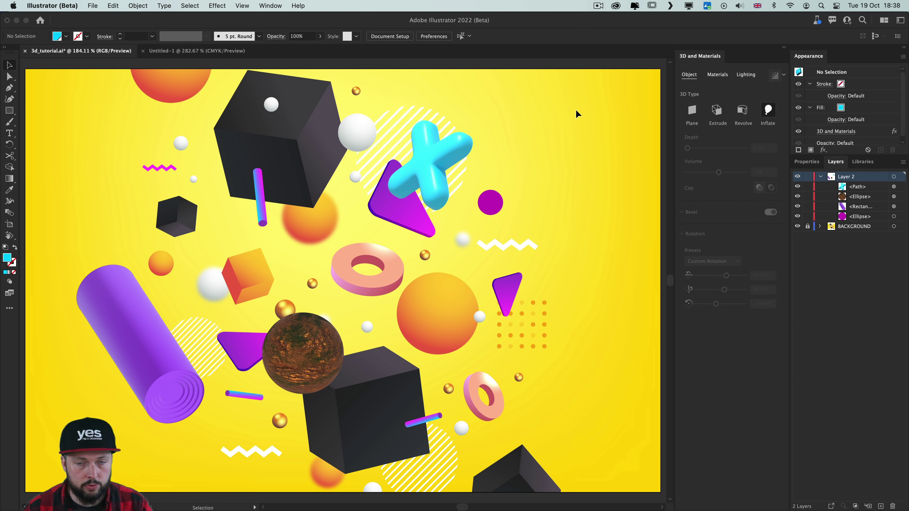
key("m")
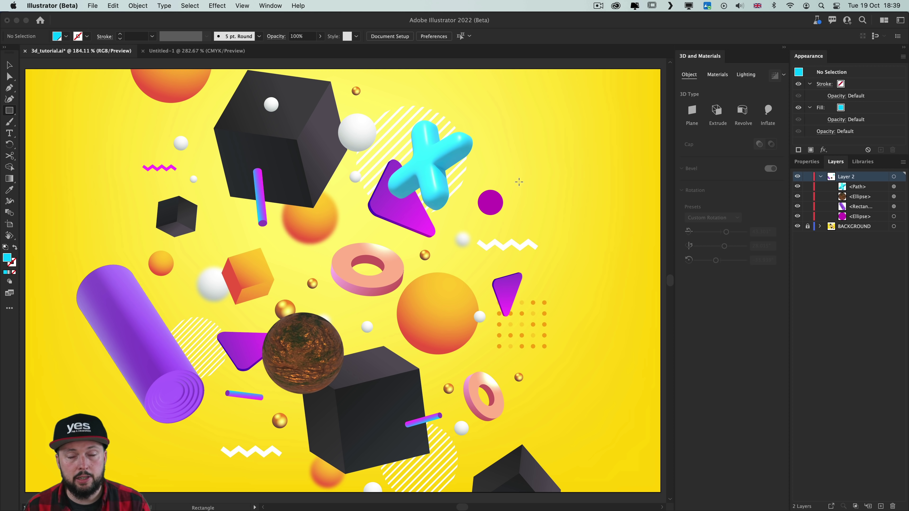
Draw a wide cyan rectangle right of the cross with an orange rectangle above it
left_click_drag(520, 197, 575, 188)
key("v")
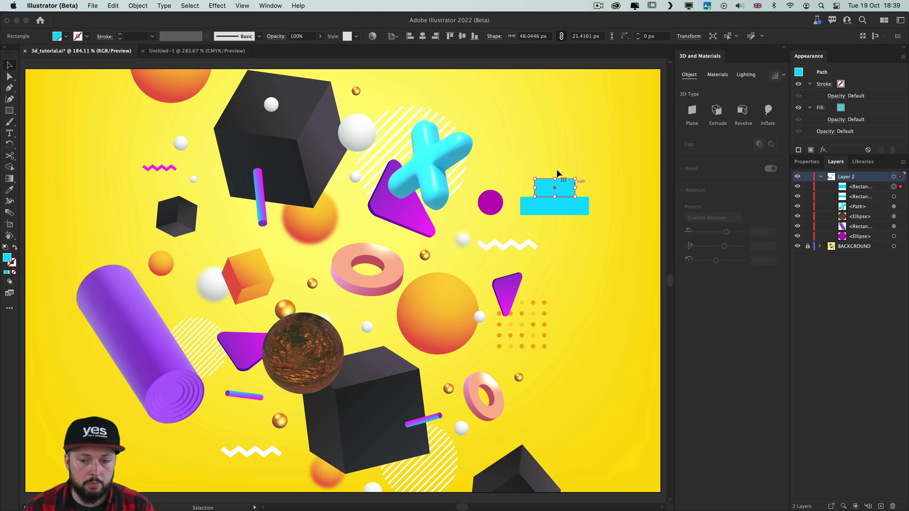
left_click(591, 182)
left_click(547, 190)
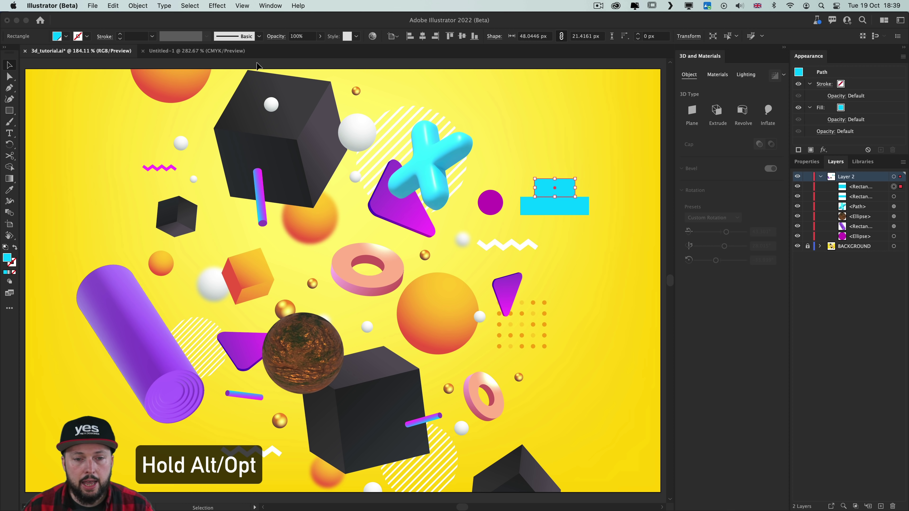
left_click(67, 37)
left_click(86, 53)
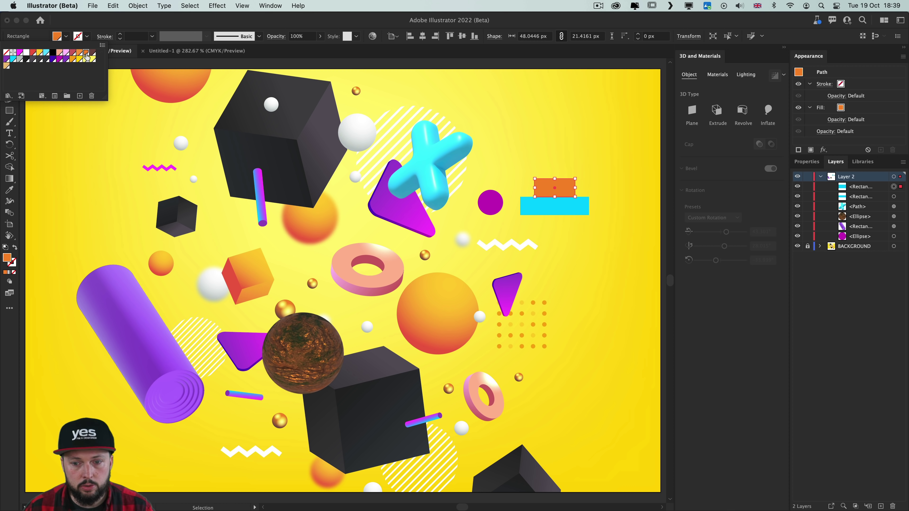
Copy the orange rectangle upward as a narrow magenta top bar and group all three
left_click(601, 141)
left_click_drag(562, 188, 564, 170)
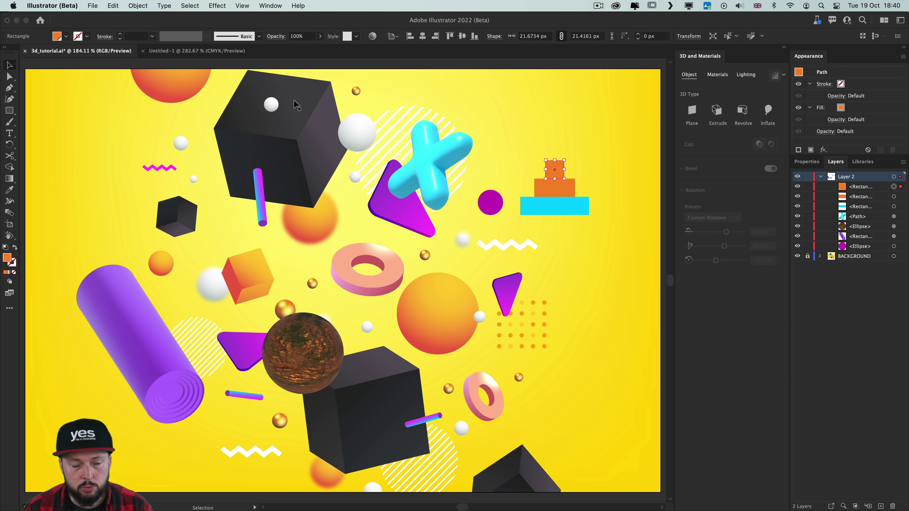
left_click(59, 35)
left_click(59, 61)
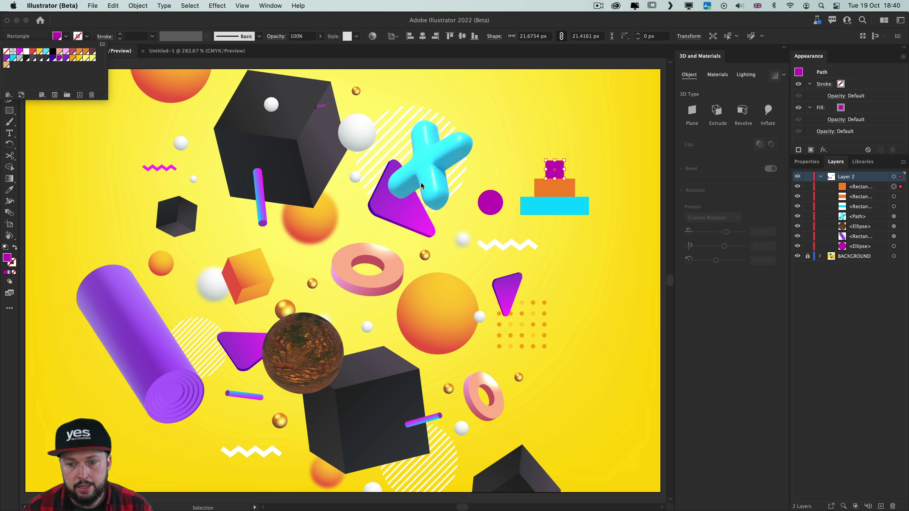
left_click_drag(587, 166, 515, 219)
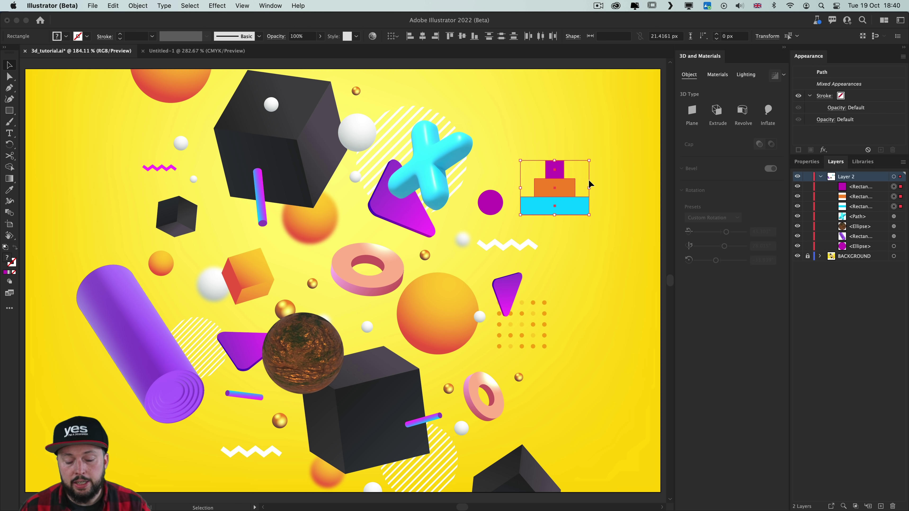
key("a")
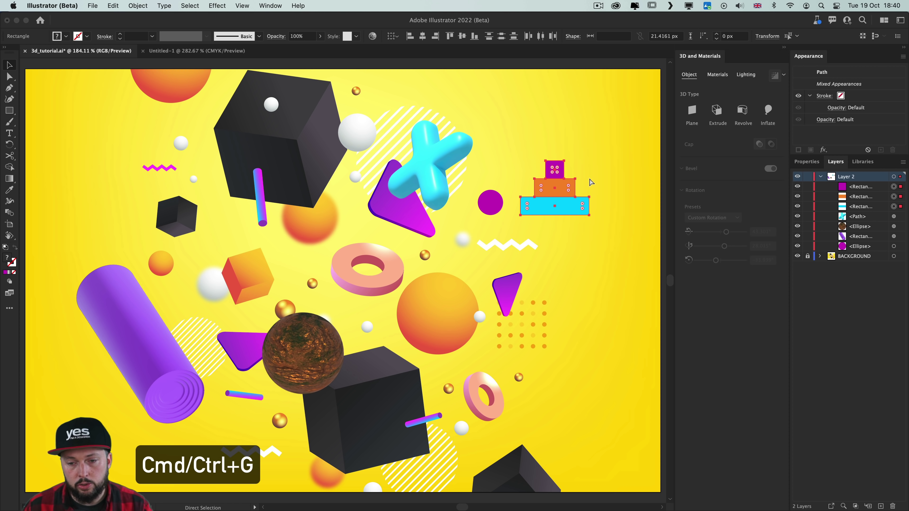
key("super+g")
Extrude the grouped stack 148 pt deep and turn it to 158.162°, −163.893°, 170.104°
key("v")
left_click(717, 111)
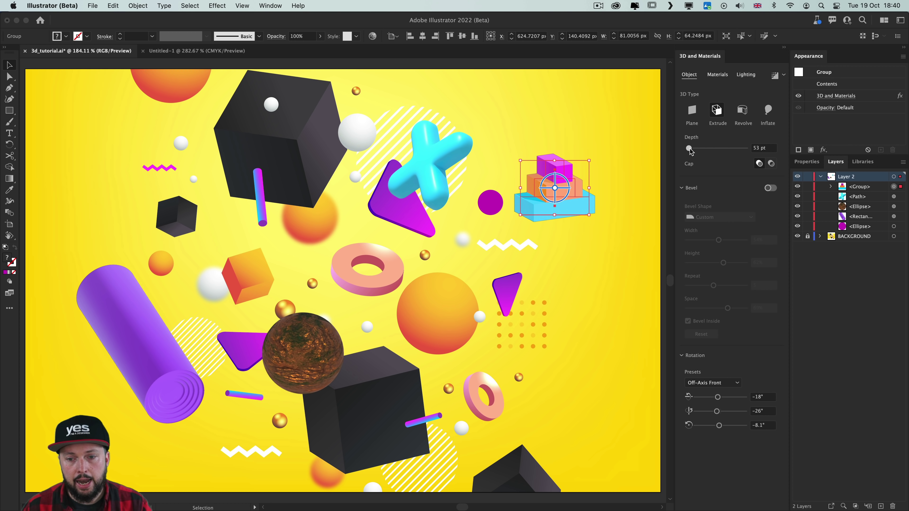
left_click_drag(689, 148, 693, 149)
left_click_drag(555, 181, 576, 197)
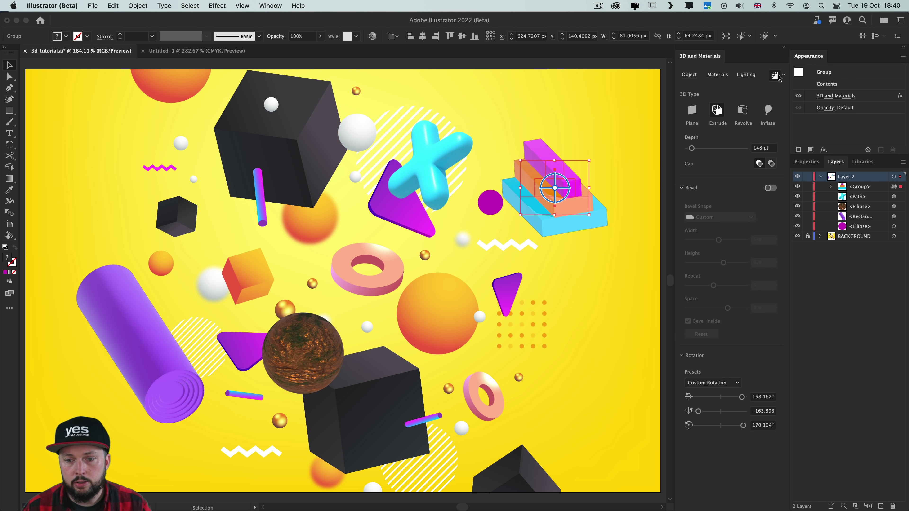
left_click(596, 135)
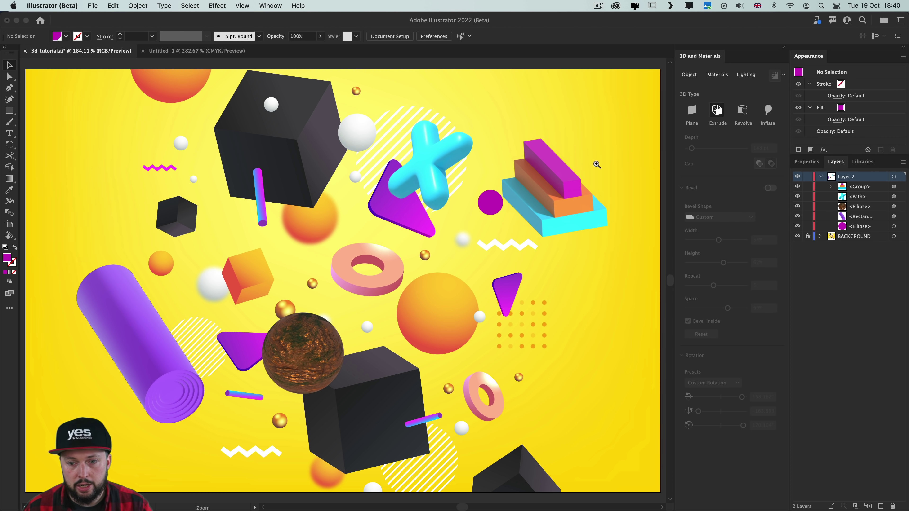
scroll(594, 162, "up", 3)
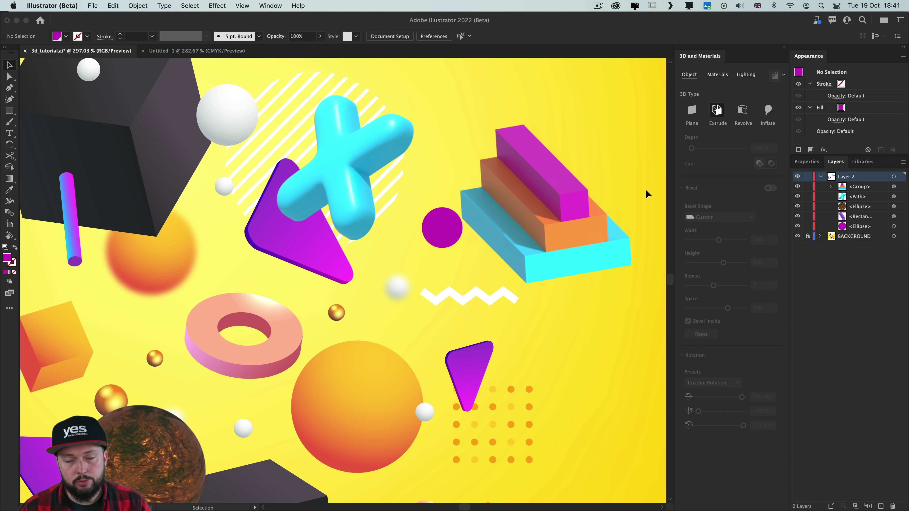
left_click(567, 201)
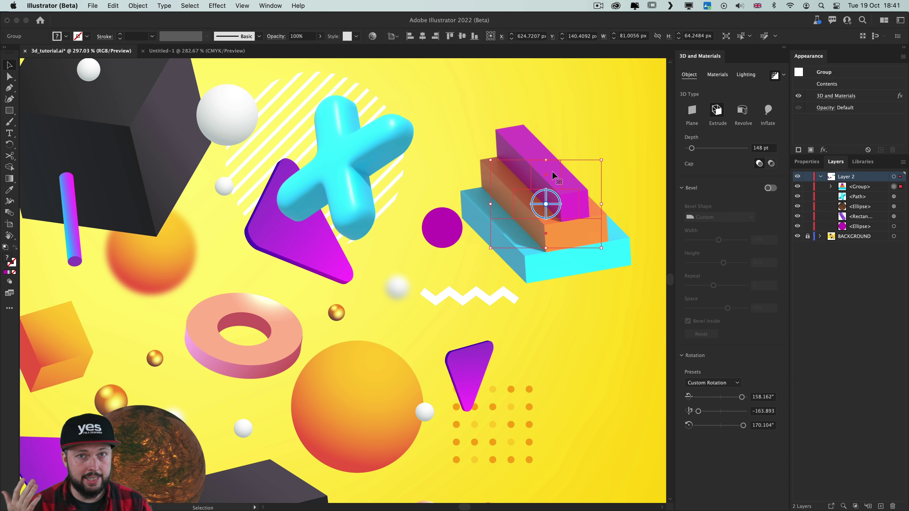
Round the magenta top bar's upper corners and drag its top edge up to make it taller
key("a")
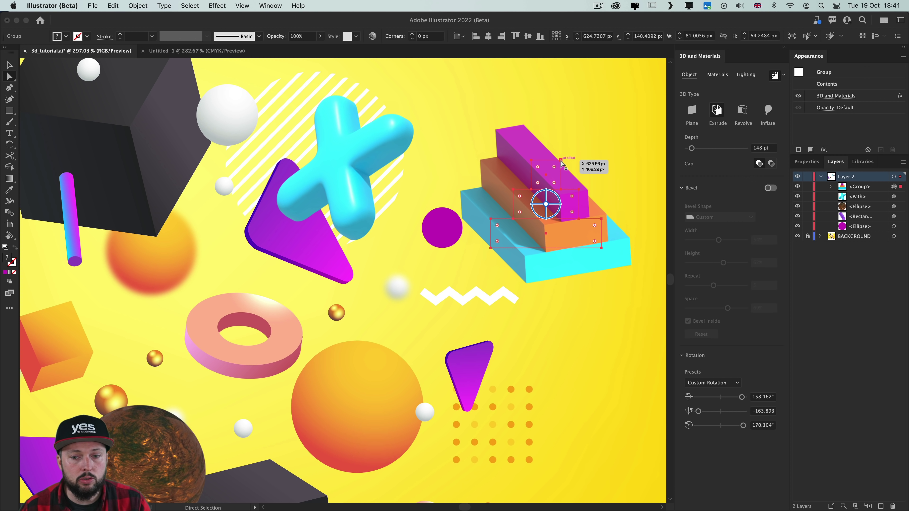
left_click(561, 162)
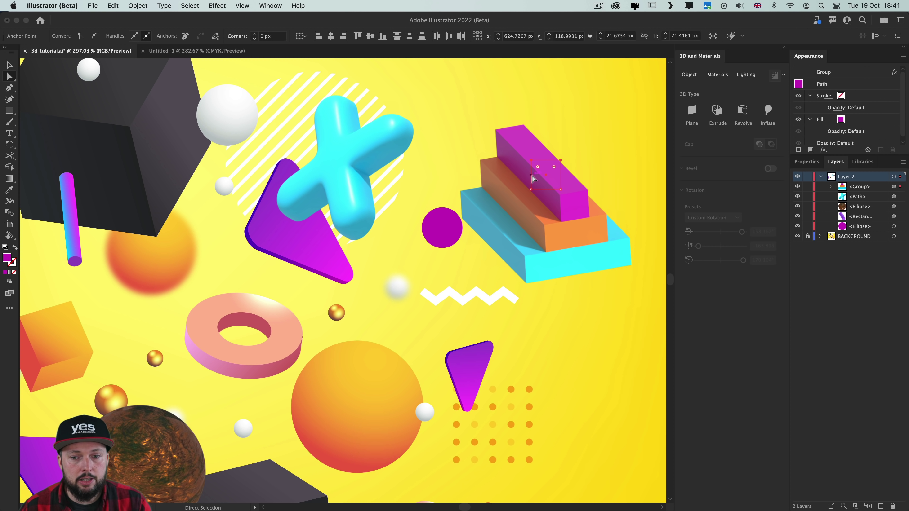
mouse_move(553, 167)
left_mouse_down()
mouse_move(551, 175)
mouse_move(559, 169)
left_mouse_up()
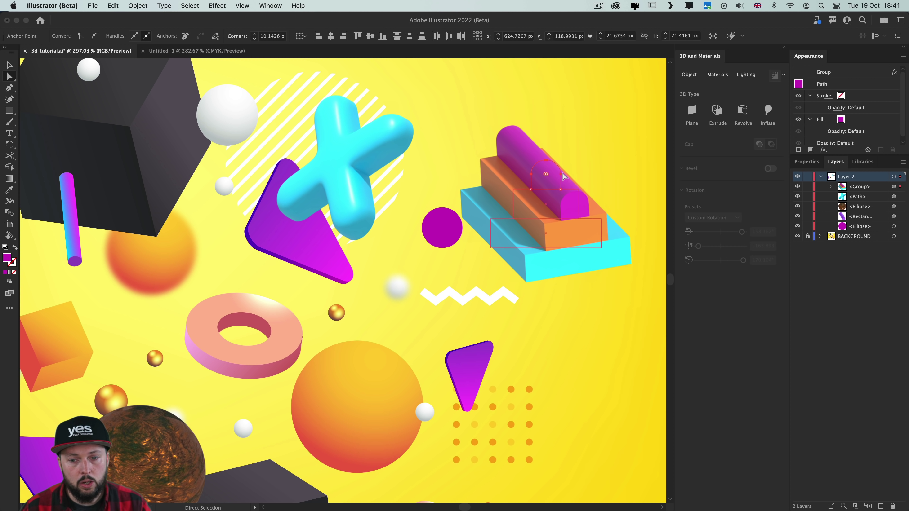
left_click_drag(559, 171, 560, 132)
Pull the cyan base's top-left and top-right anchors inward to taper it into a trapezoid
left_click(490, 219)
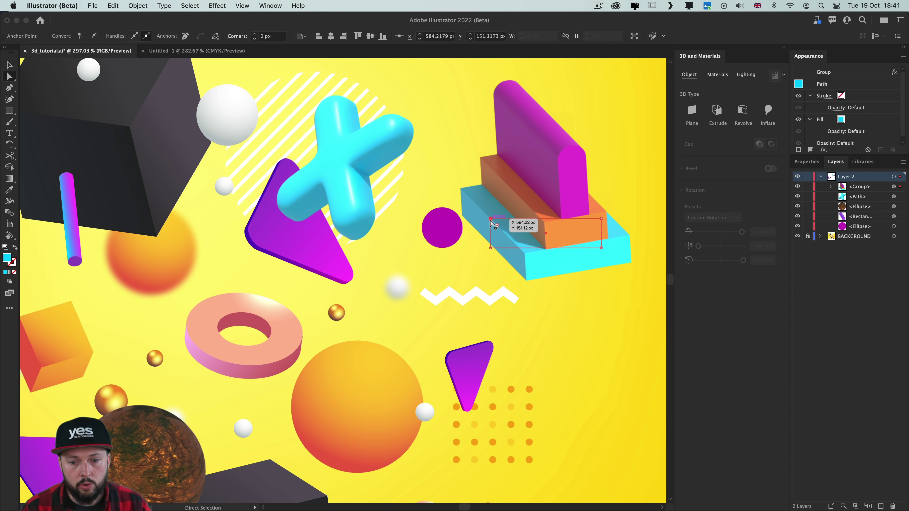
left_click_drag(491, 219, 513, 219)
left_click_drag(601, 219, 579, 219)
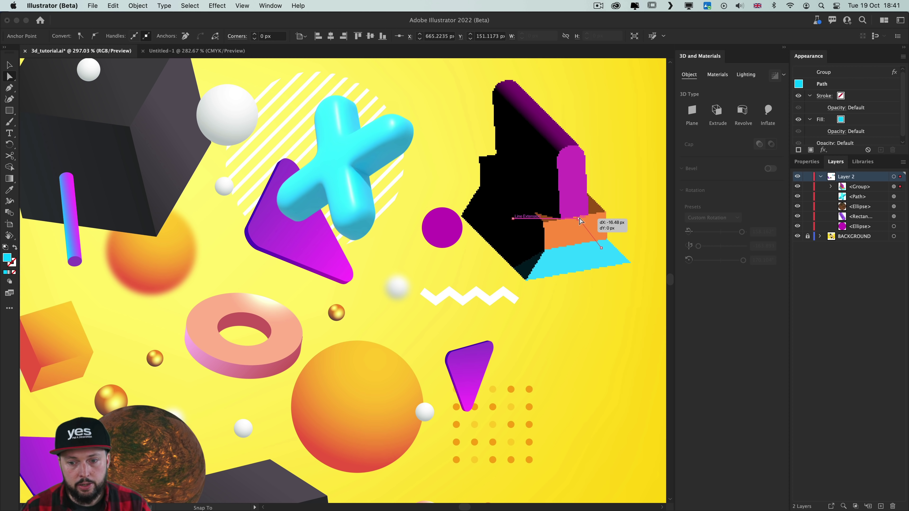
left_click(635, 174)
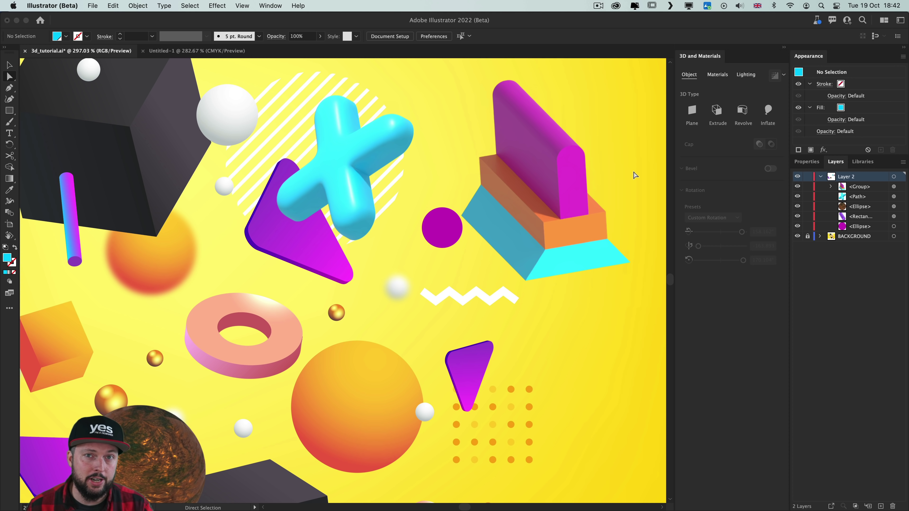
key("v")
left_click(570, 201)
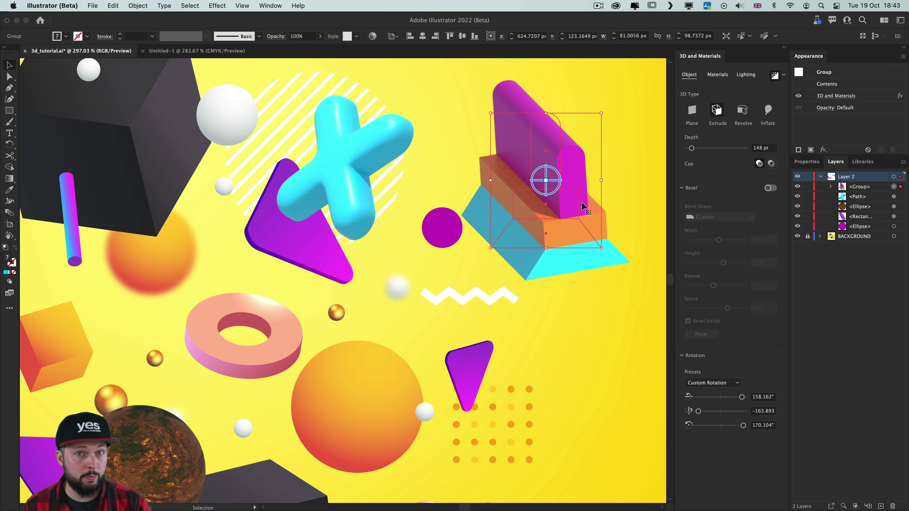
left_click(629, 160)
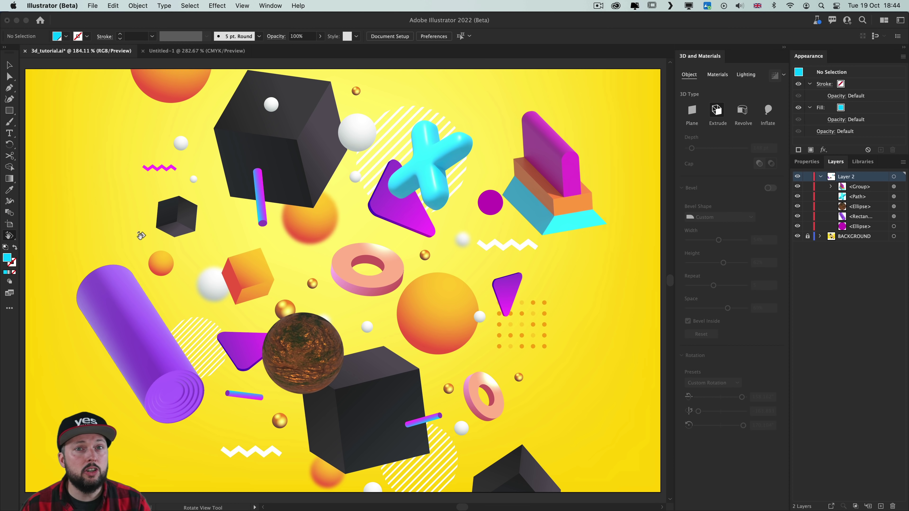
Tilt the canvas view about 7.62° with the Rotate View Tool, then reset it straight
left_click(9, 236)
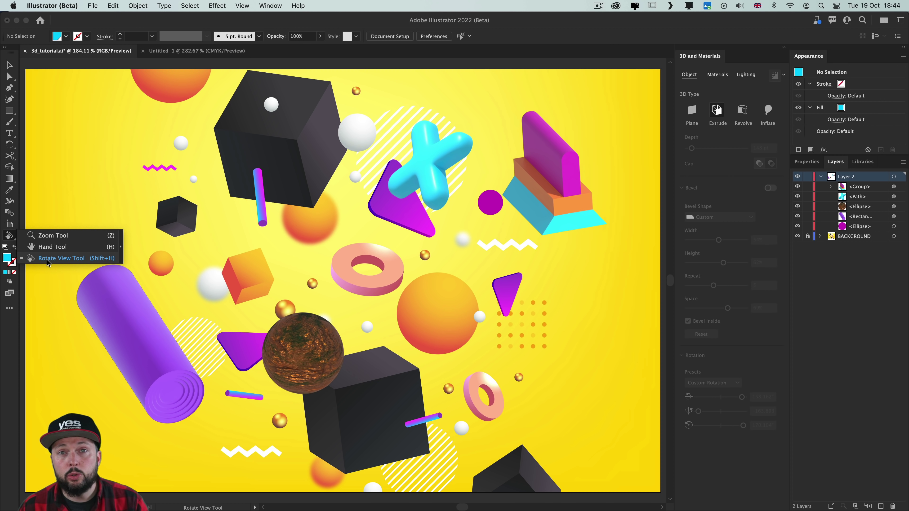
left_click(62, 258)
left_click_drag(286, 194, 350, 190)
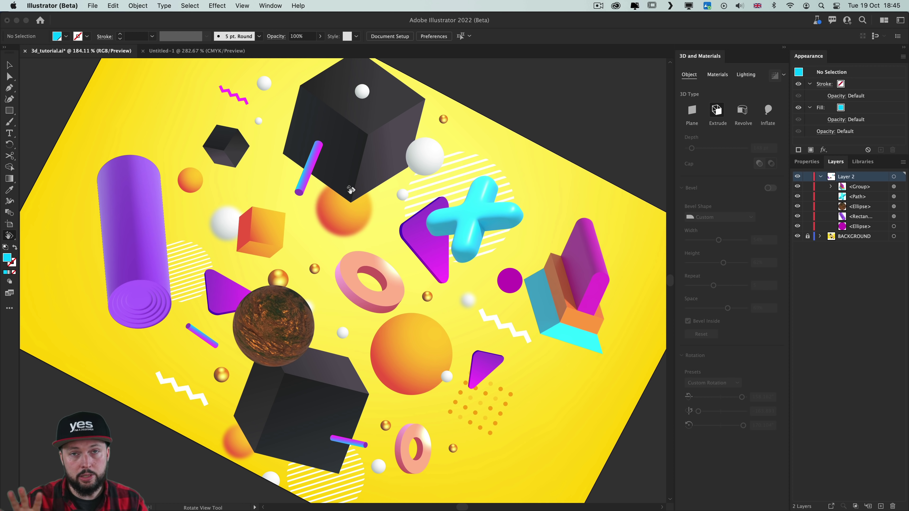
key("Escape")
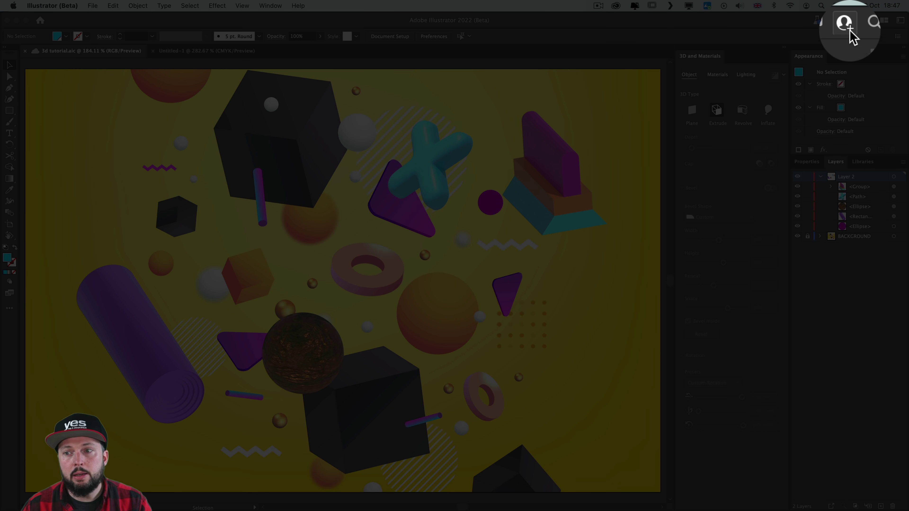
left_click(847, 21)
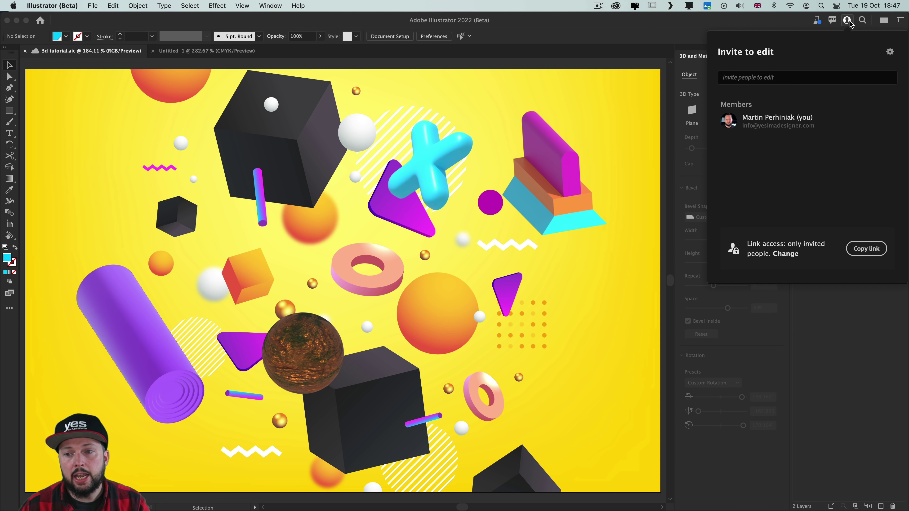
left_click(644, 31)
left_click(274, 8)
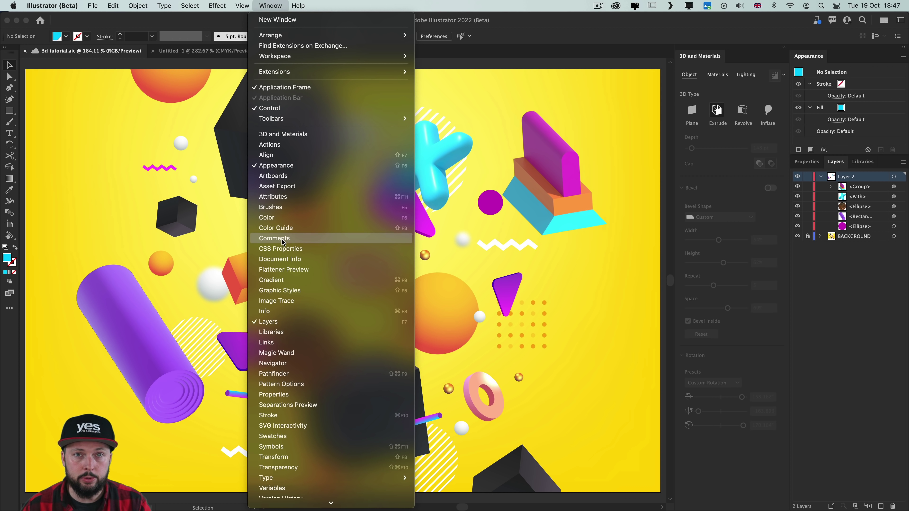
left_click(274, 238)
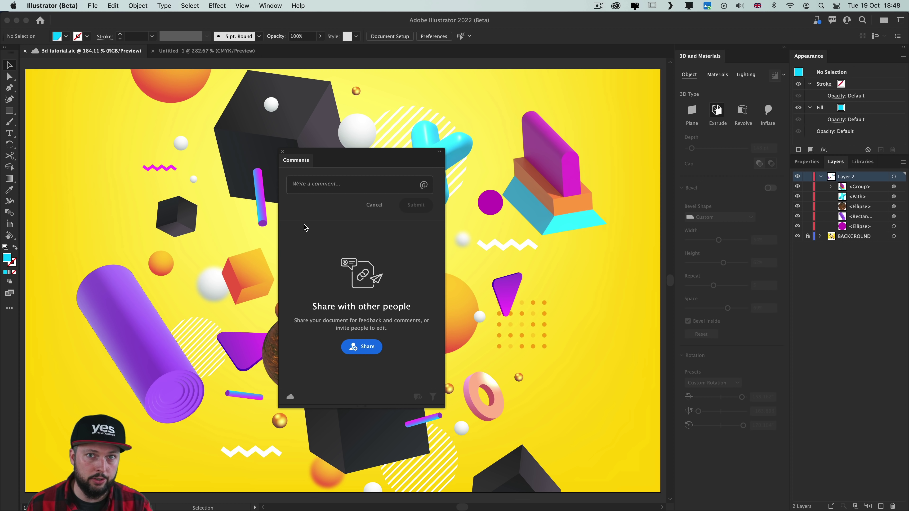
left_click_drag(354, 170, 526, 102)
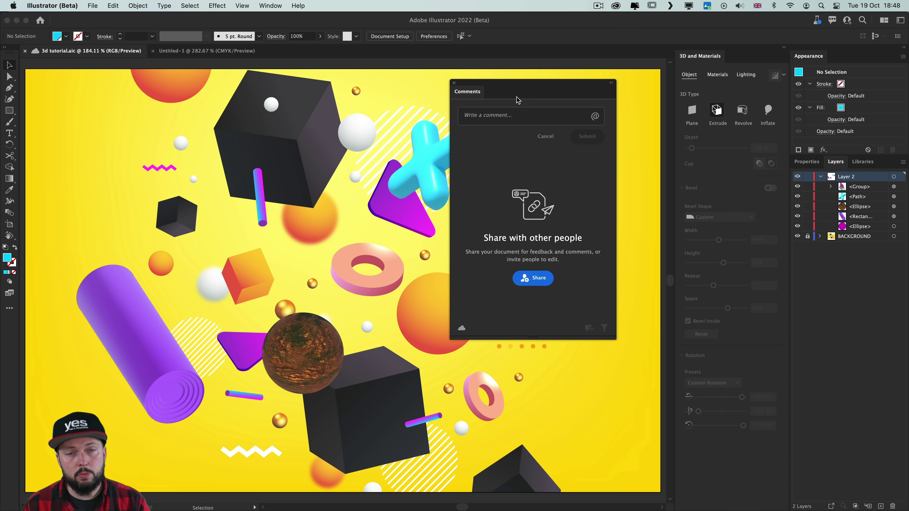
left_click(453, 82)
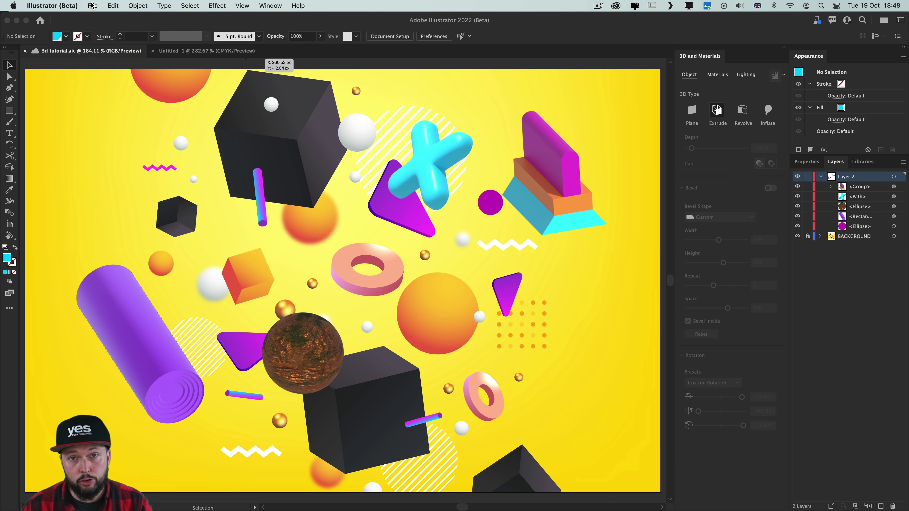
left_click(92, 5)
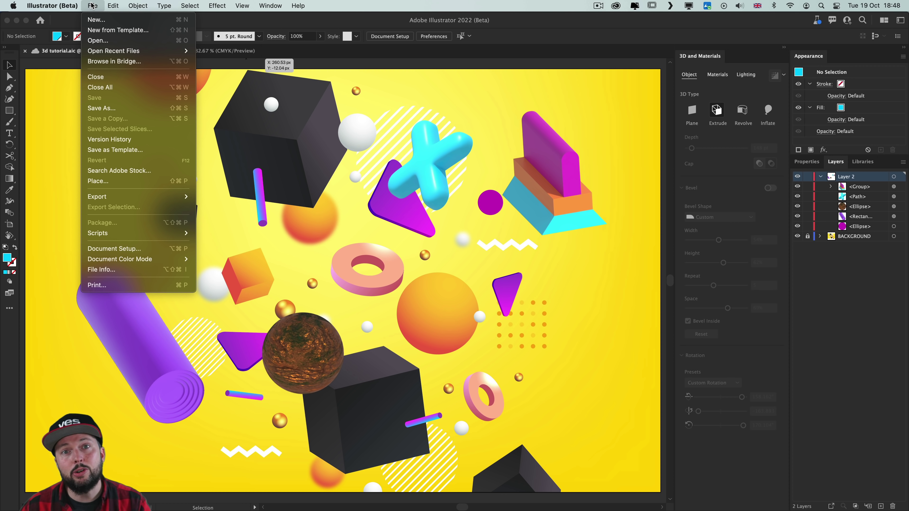
left_click(122, 181)
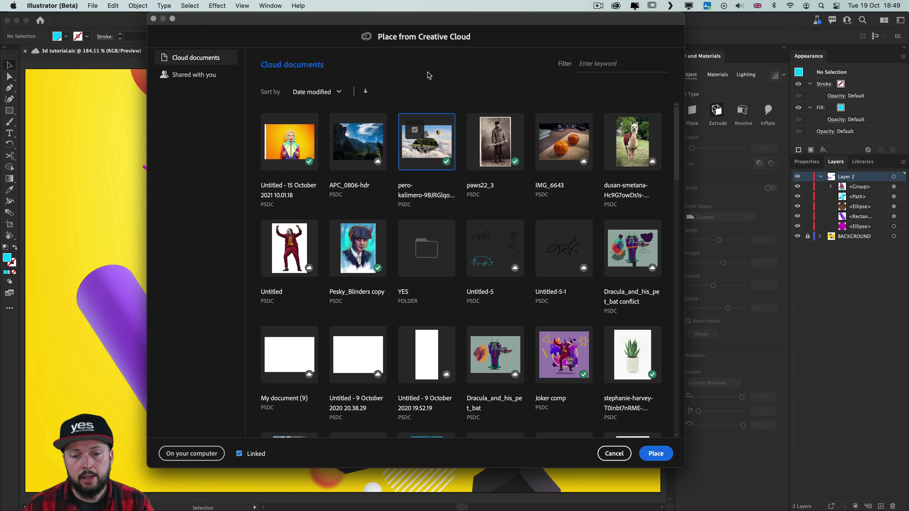
left_click(431, 134)
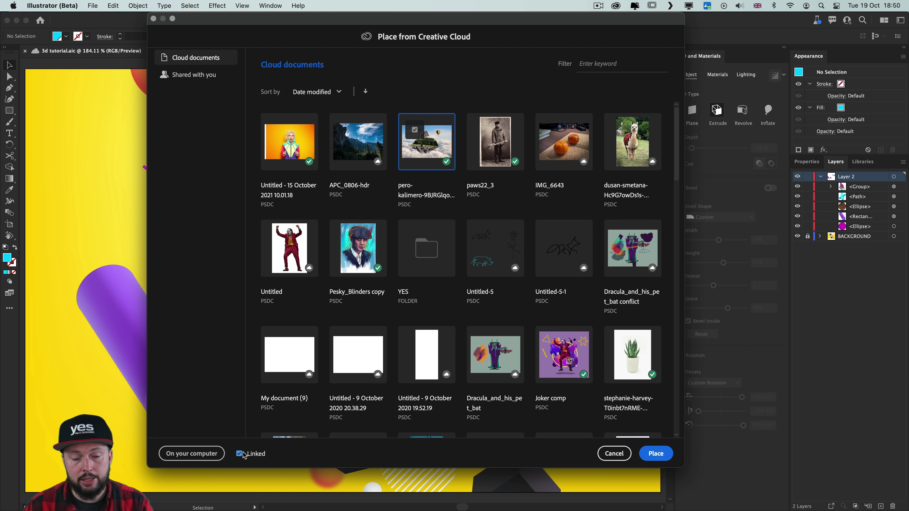
left_click(656, 453)
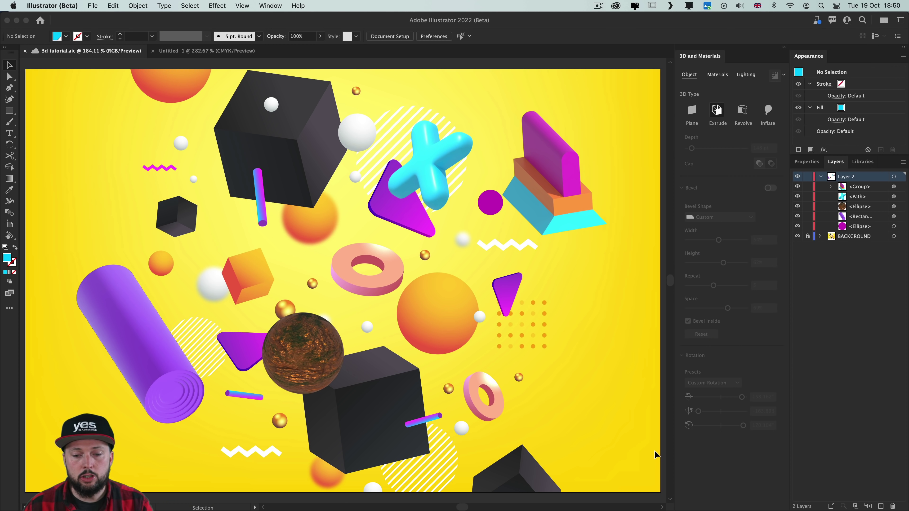
left_click_drag(131, 161, 342, 320)
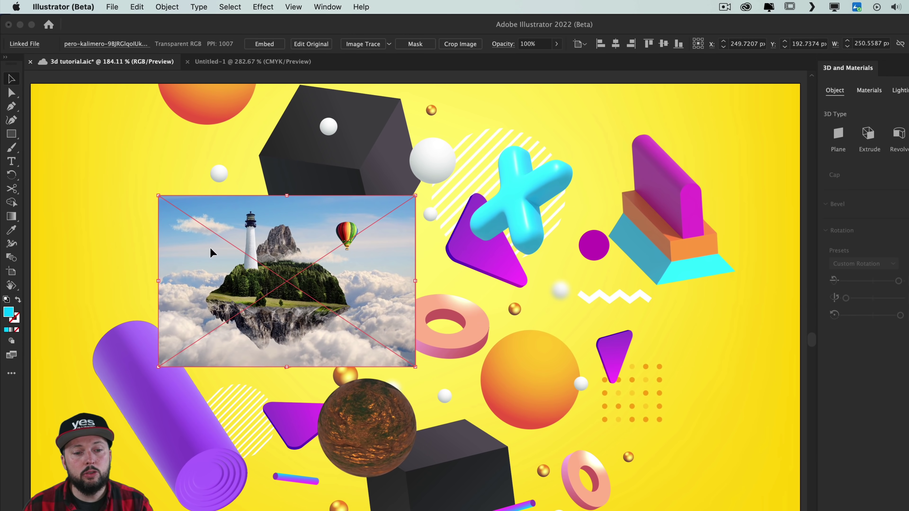
left_click_drag(189, 210, 130, 181)
left_click_drag(159, 220, 158, 213)
left_click(24, 43)
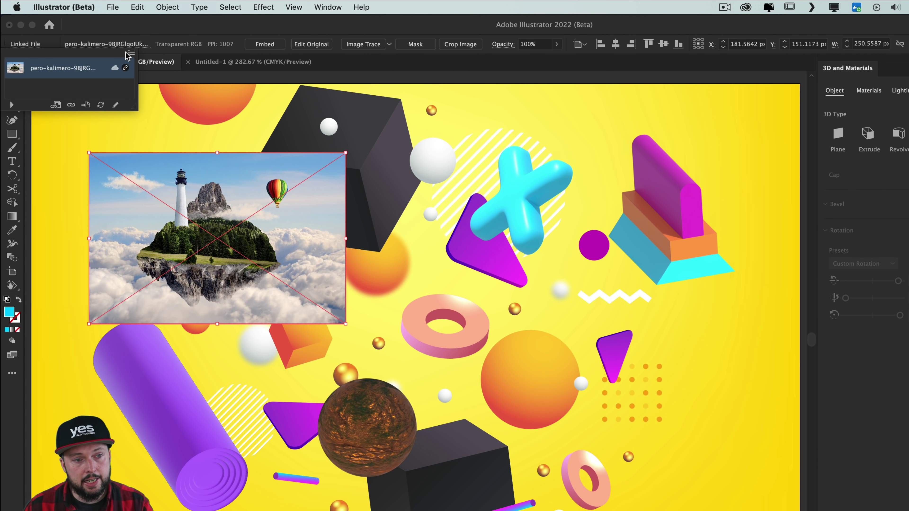
left_click(131, 54)
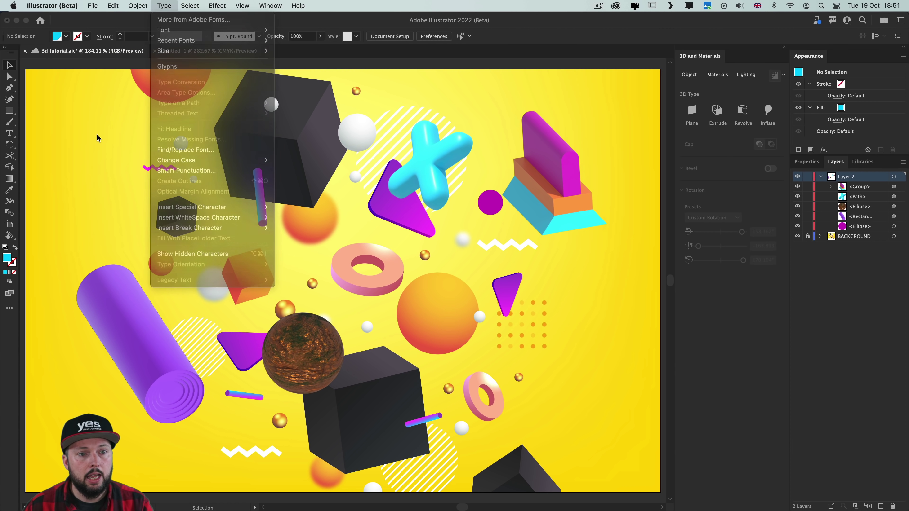
left_click(190, 5)
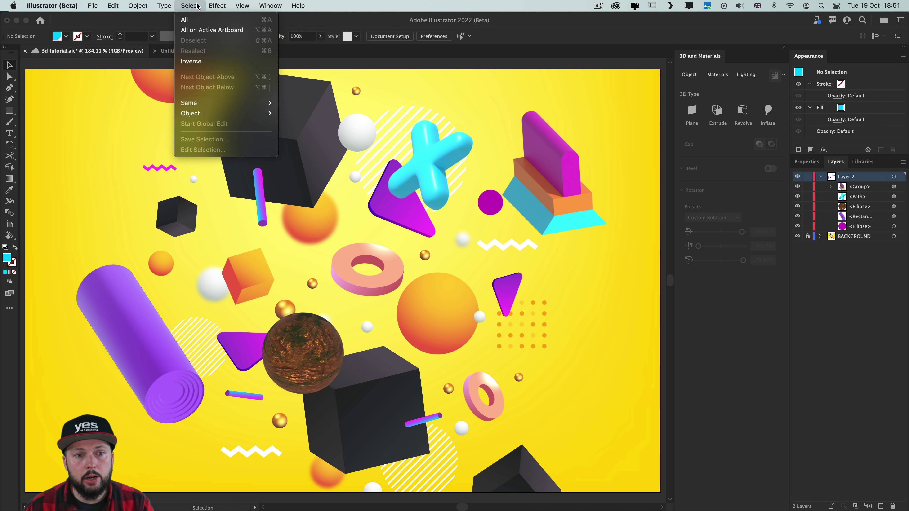
mouse_move(203, 104)
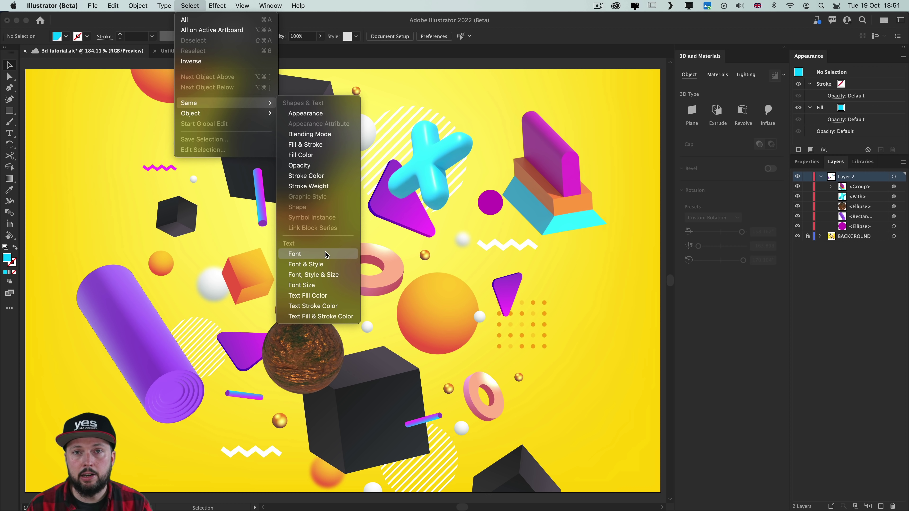
left_click(324, 295)
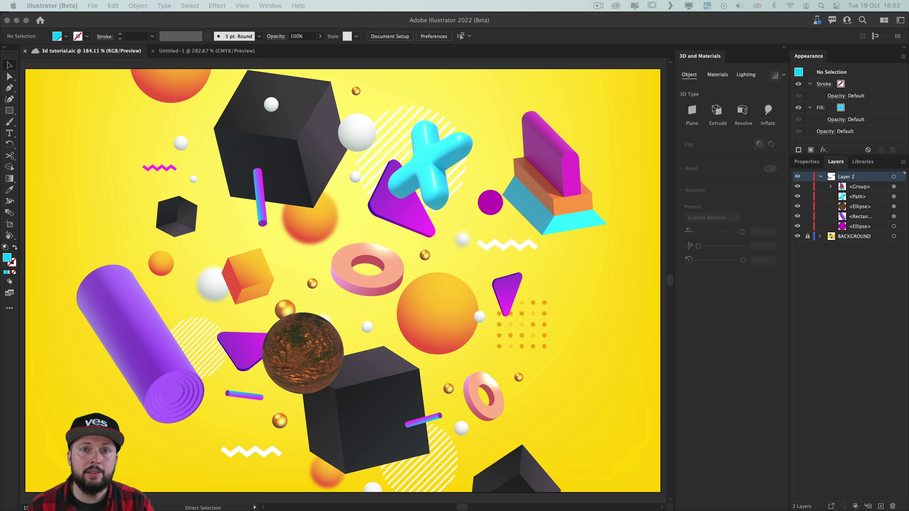
left_click(106, 141)
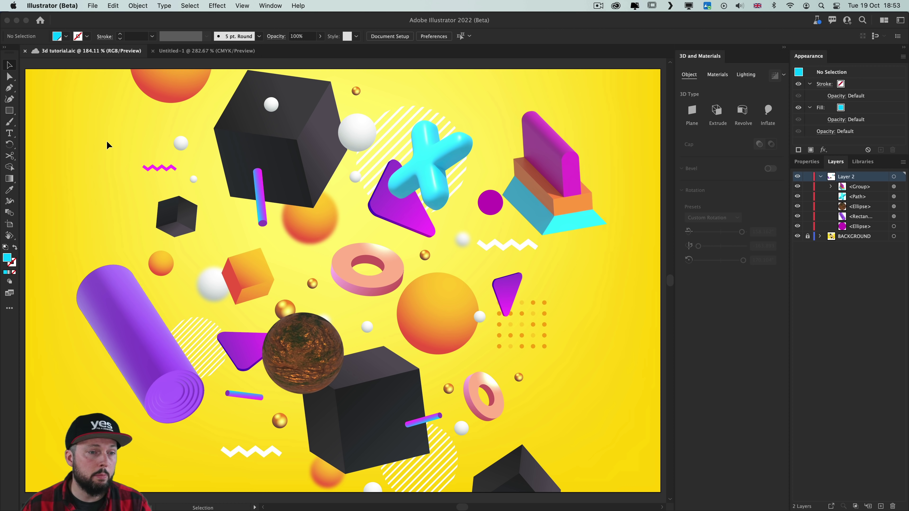
Place dribbble.webp from the computer as a linked image and move it to the upper left
left_click(93, 5)
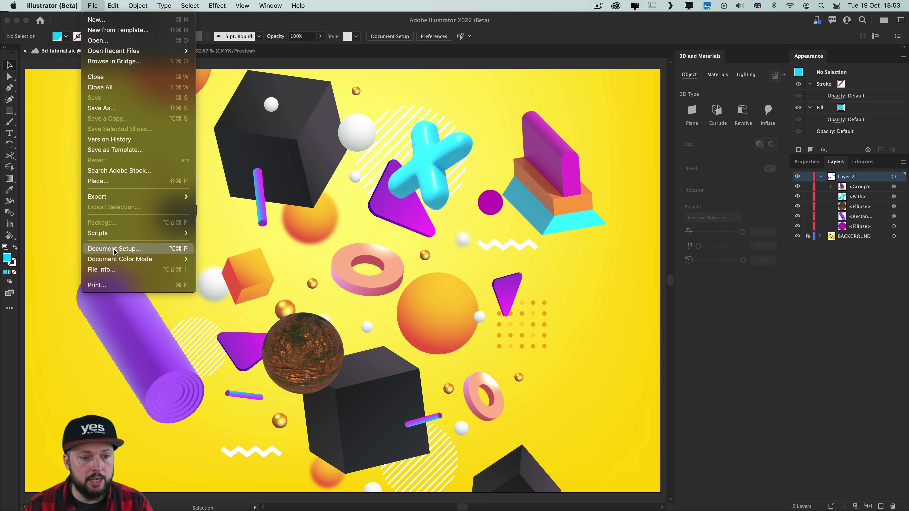
left_click(114, 182)
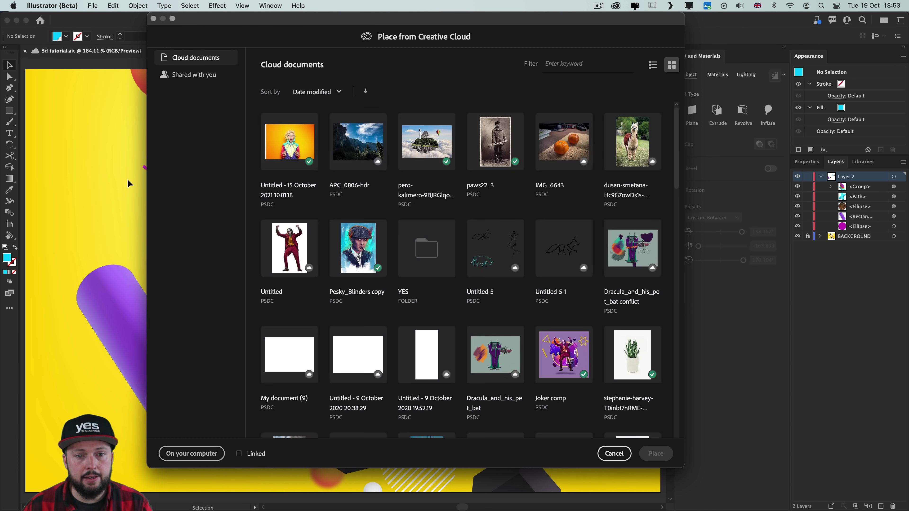
left_click(192, 454)
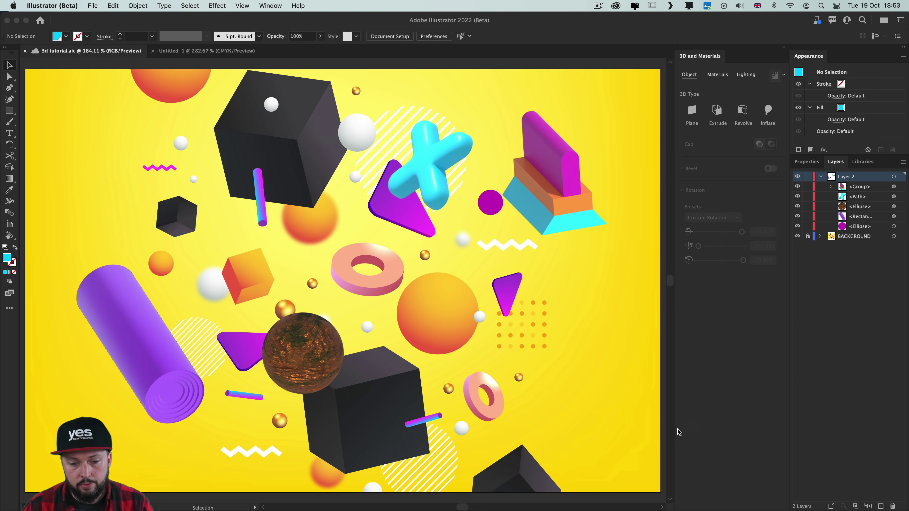
left_click(680, 427)
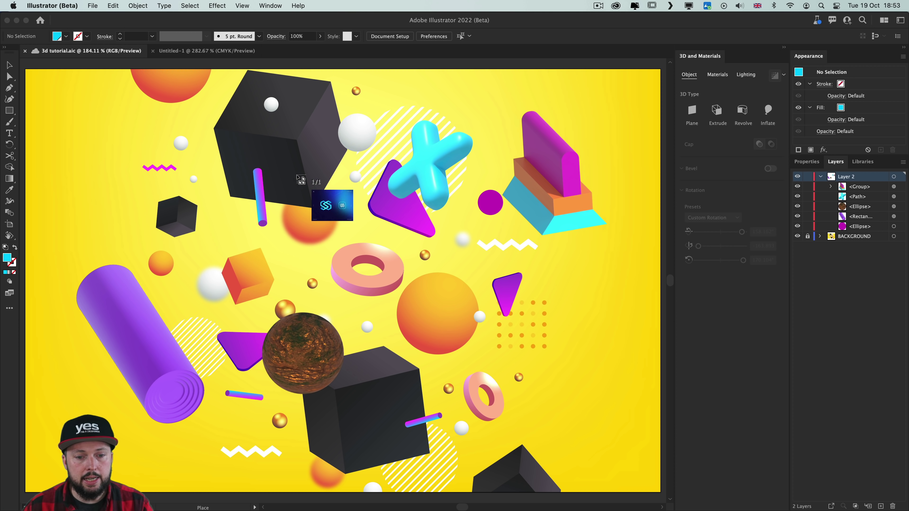
left_click_drag(296, 174, 497, 326)
left_click_drag(407, 196, 185, 132)
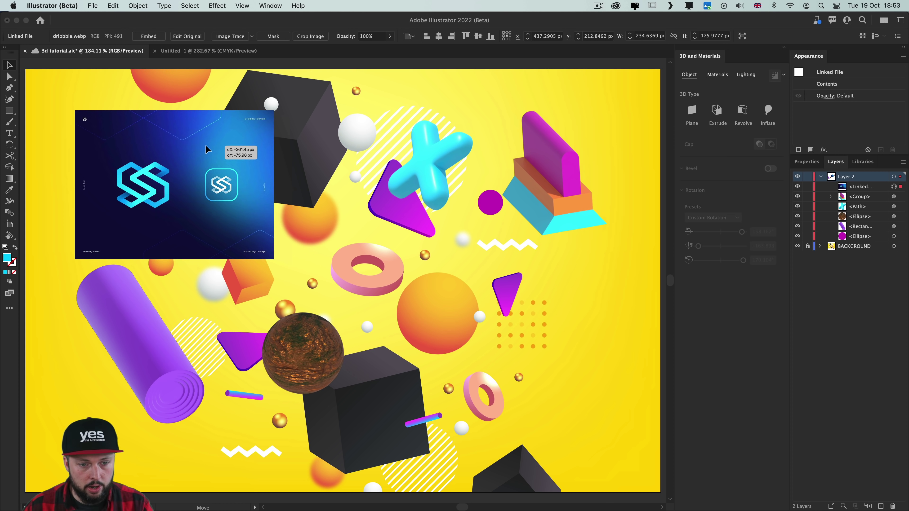